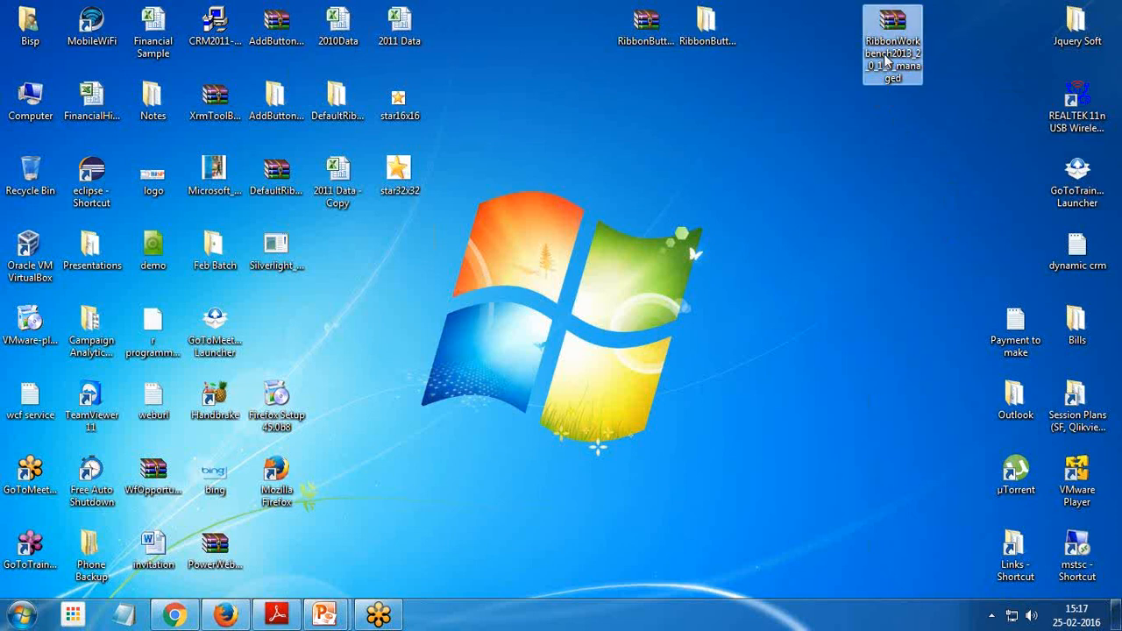
Open the properties of the RibbonWorkbench2013 managed zip file on the desktop and close them
right_click(887, 59)
click(886, 373)
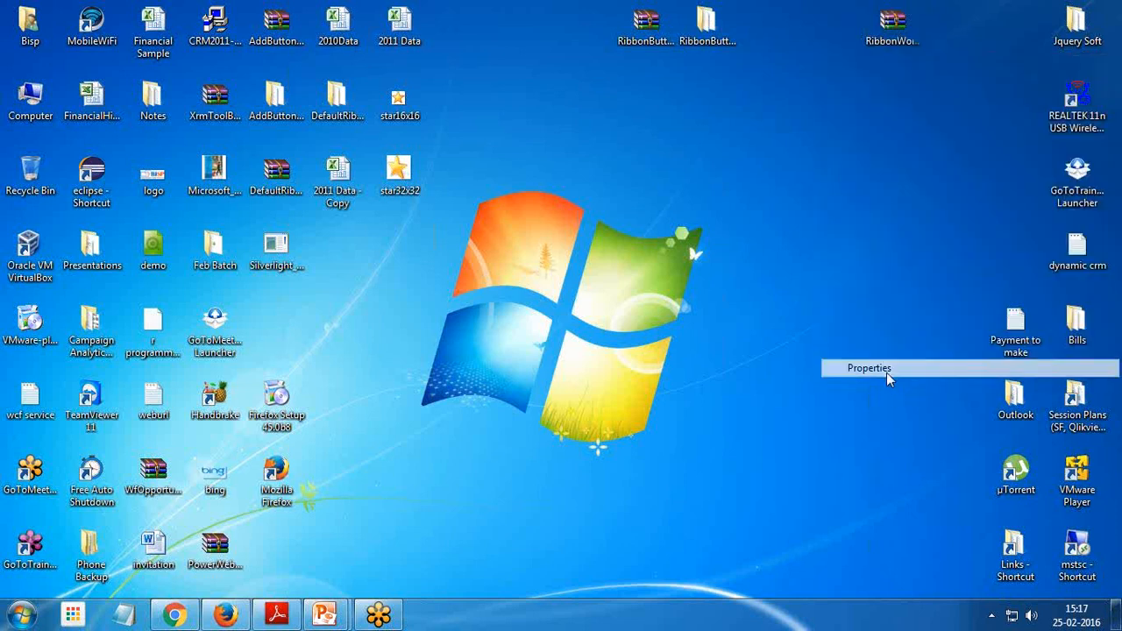
drag(913, 72, 644, 88)
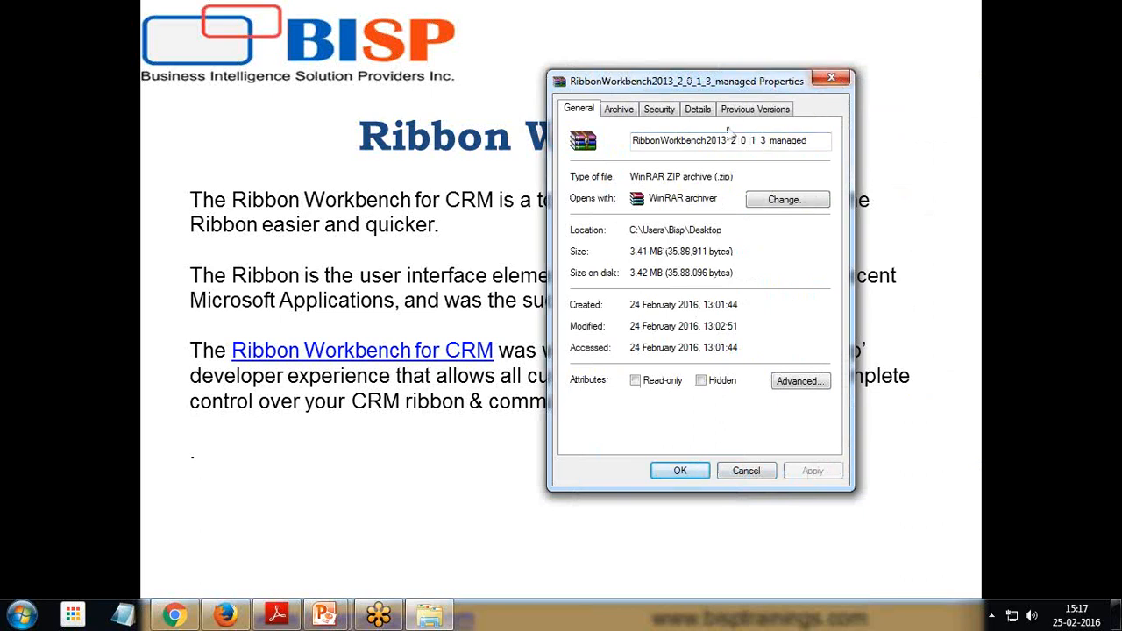
click(840, 81)
Switch to the browser and open the Solutions list from the CRM Settings area
key(super)
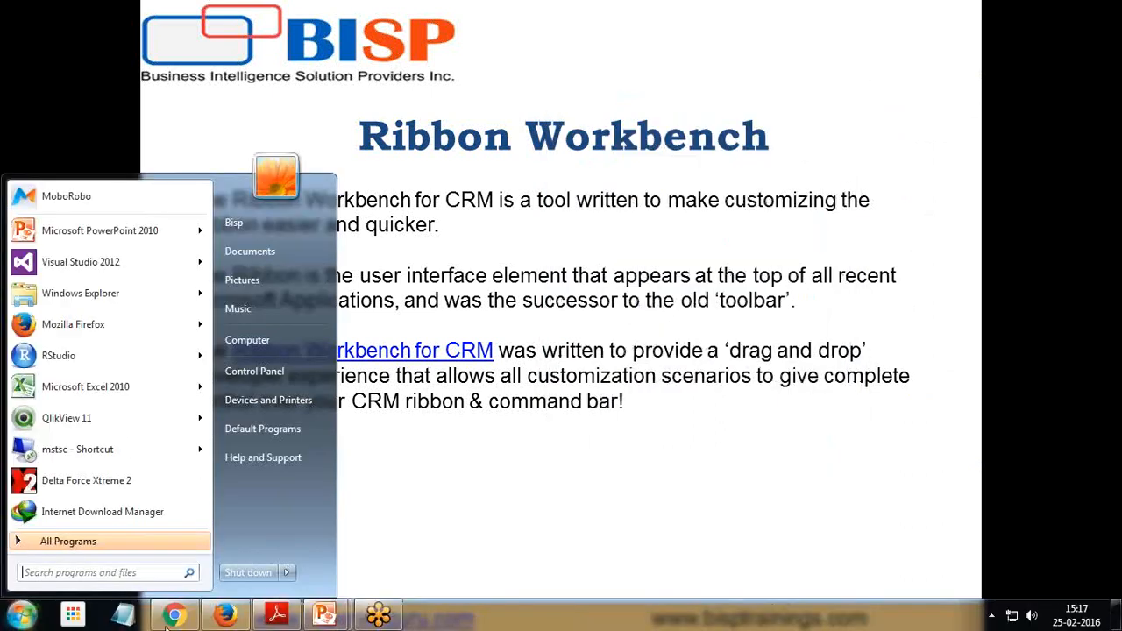
click(222, 618)
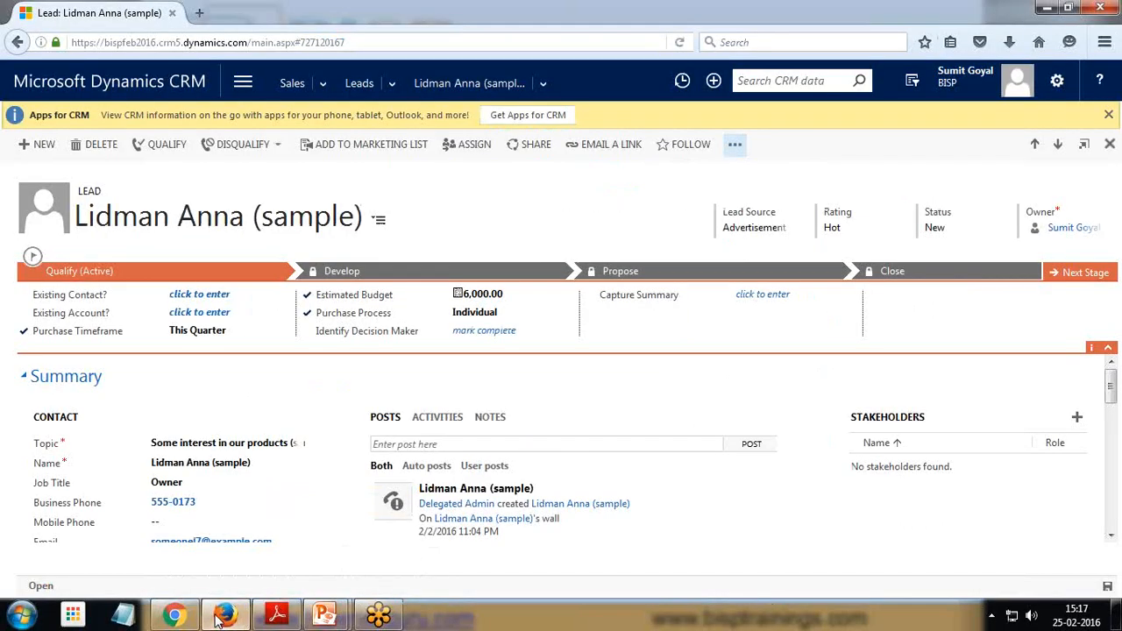
click(235, 86)
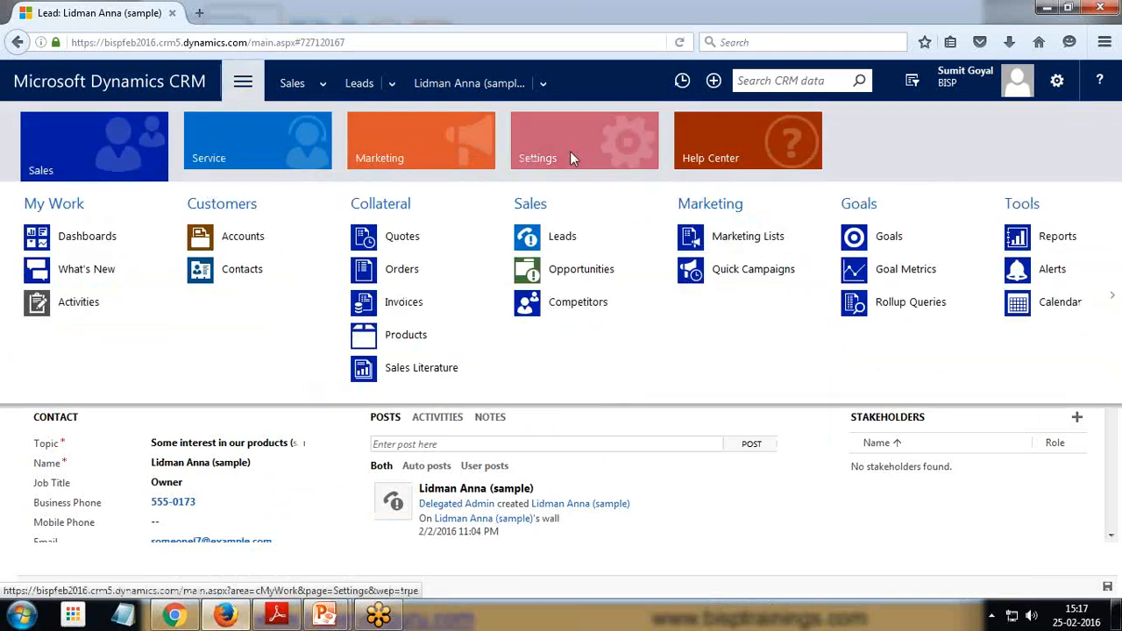
click(570, 151)
click(261, 279)
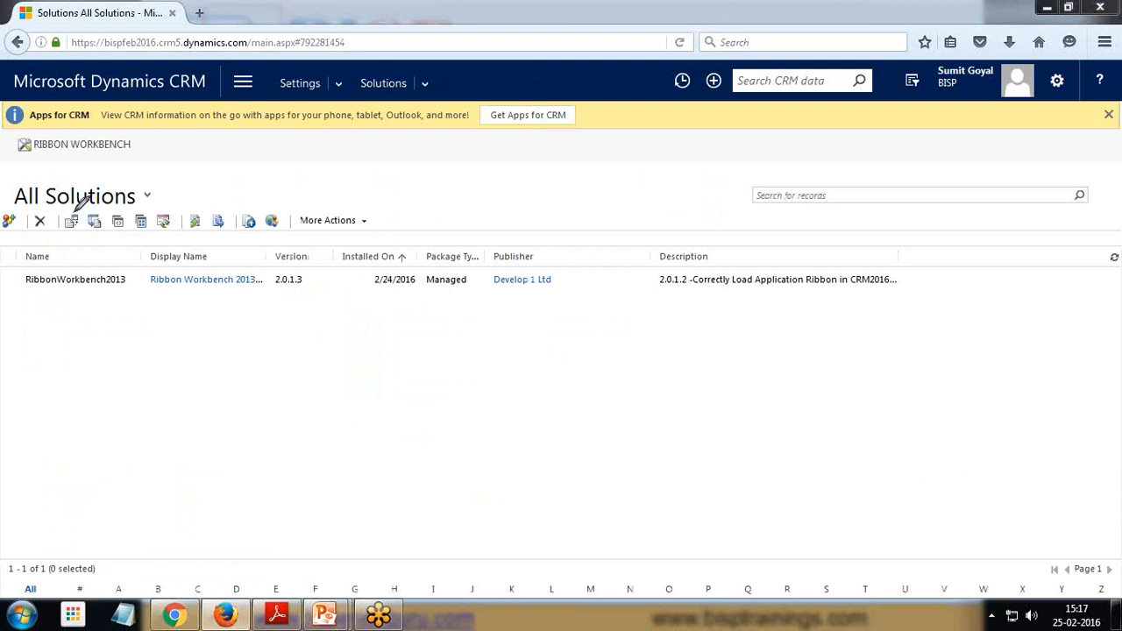
mouse_move(64, 203)
mouse_down()
mouse_move(65, 223)
mouse_move(88, 221)
mouse_move(77, 210)
mouse_up()
drag(19, 290, 111, 292)
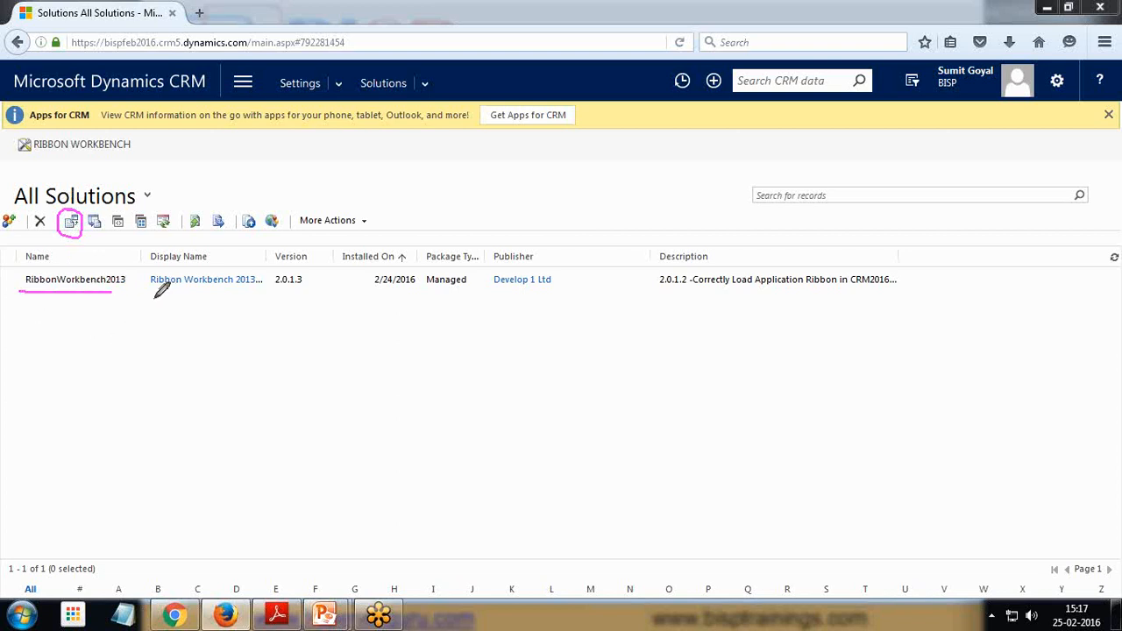
drag(429, 296, 463, 296)
key(Escape)
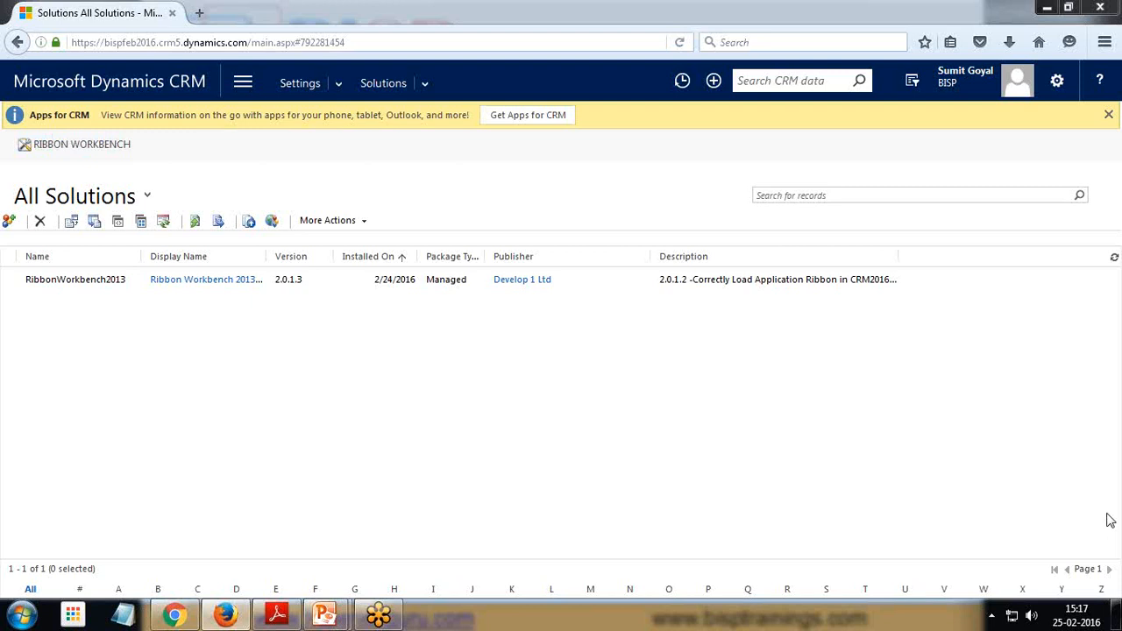
click(1071, 197)
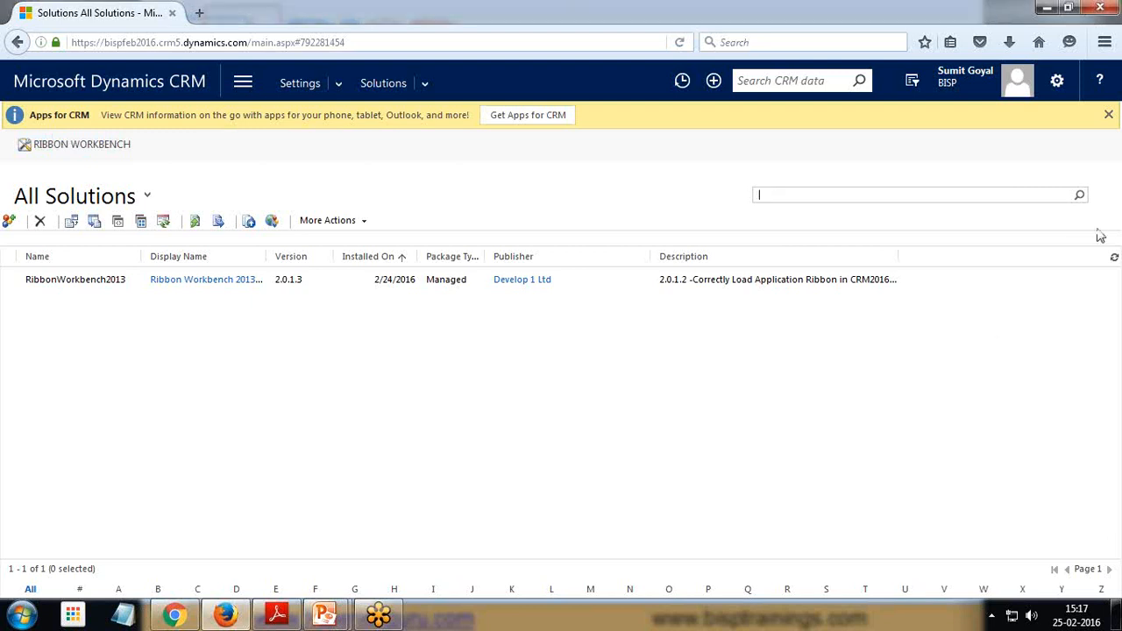
click(1101, 224)
click(303, 461)
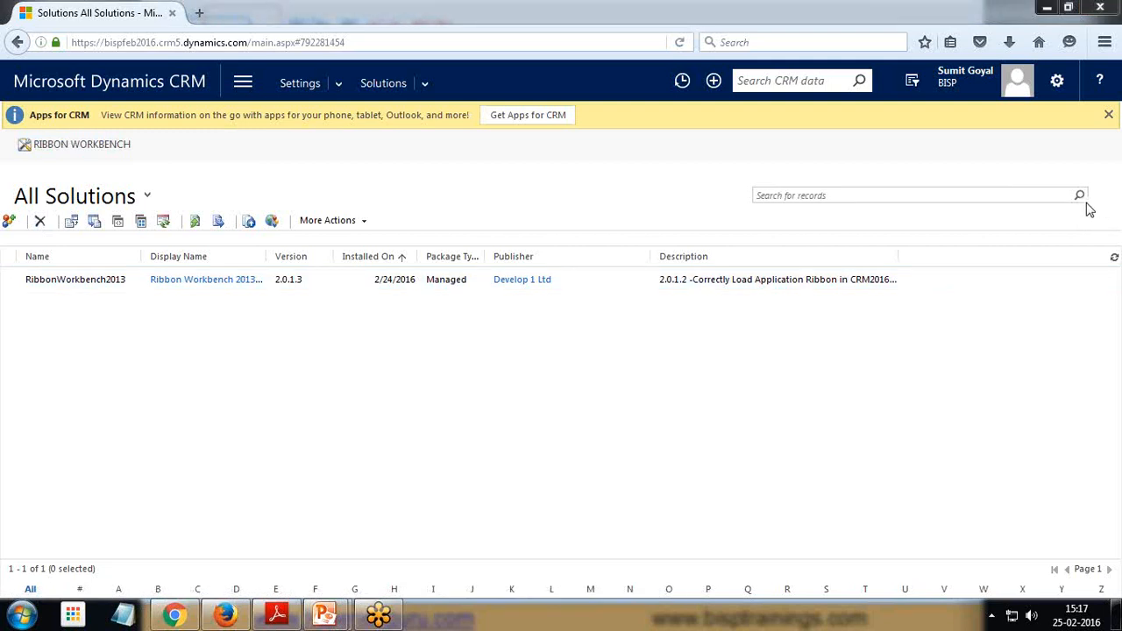
Create a new solution LeadModifySolution with Default Publisher for bispfeb2016 and version 6.0.1, and save it
click(9, 223)
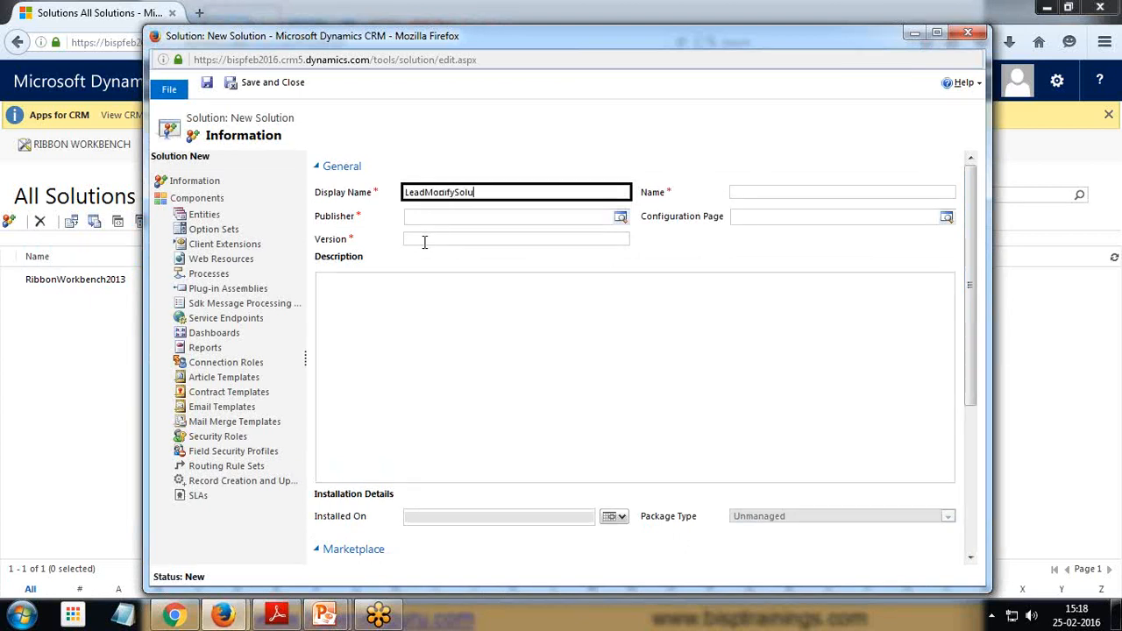
key(Tab)
key(Tab)
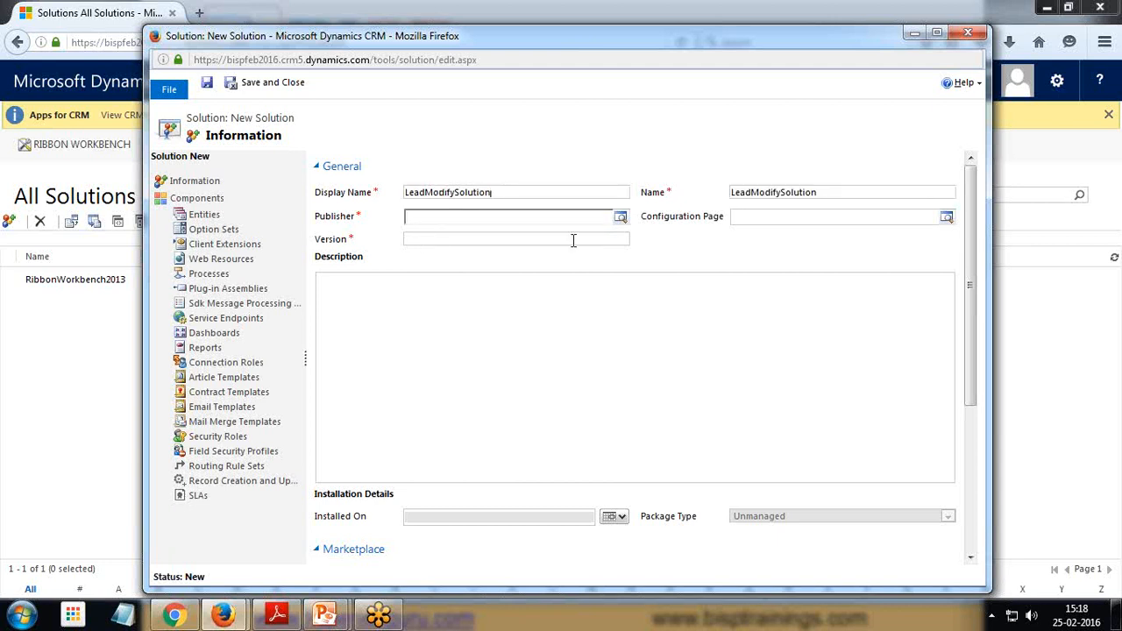
click(620, 218)
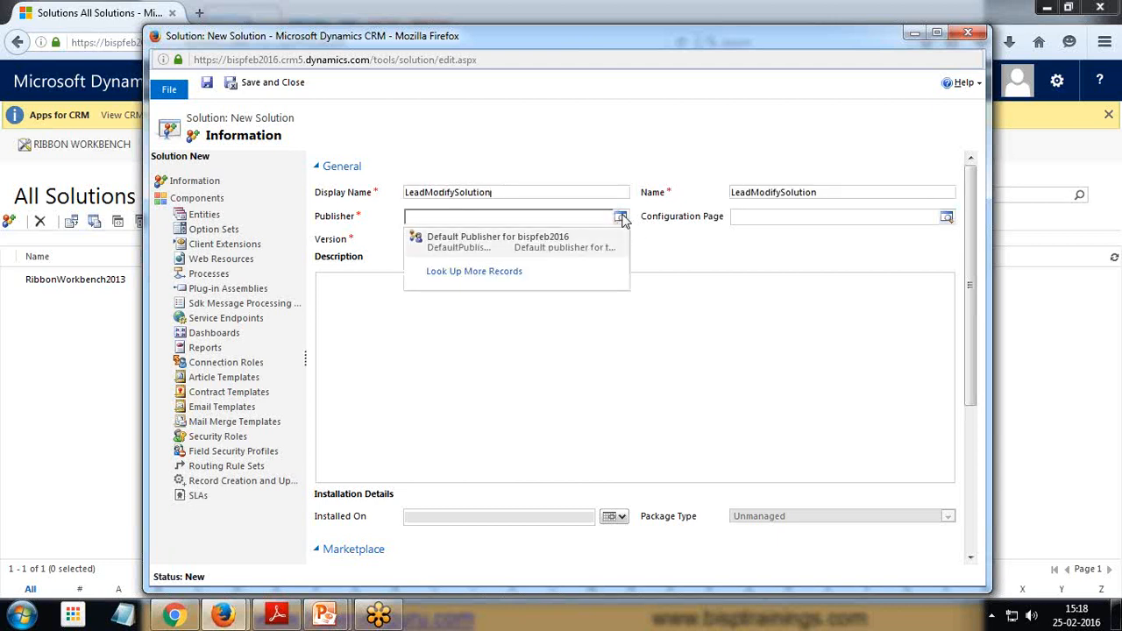
click(539, 253)
click(517, 239)
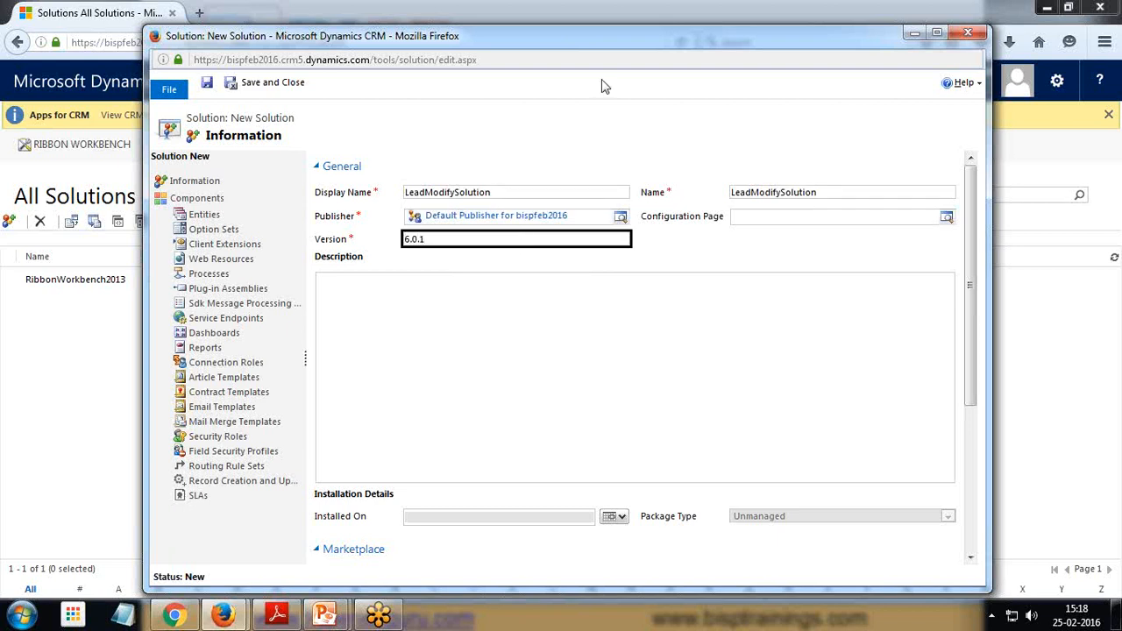
click(208, 83)
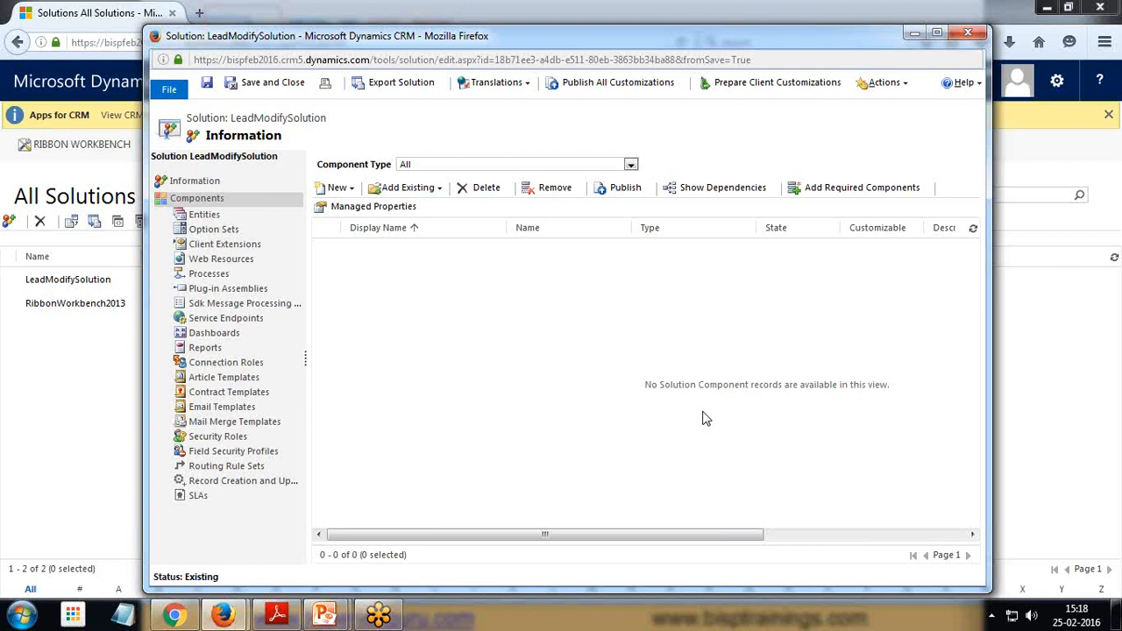
Add the existing Lead entity to the solution
click(437, 189)
click(409, 212)
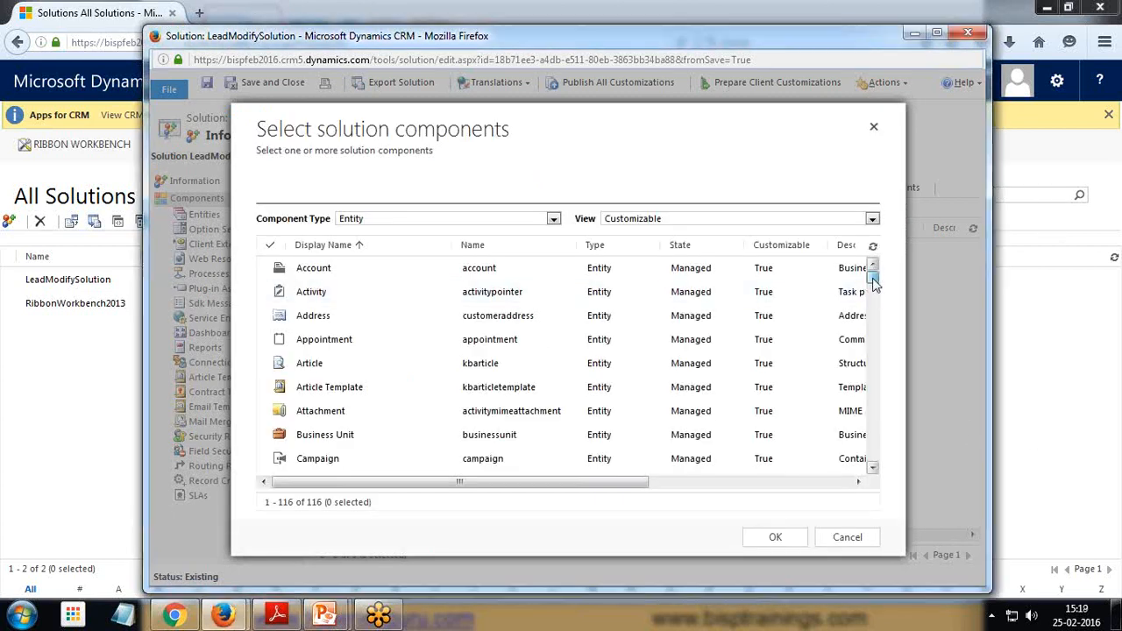
drag(873, 280, 873, 357)
click(264, 341)
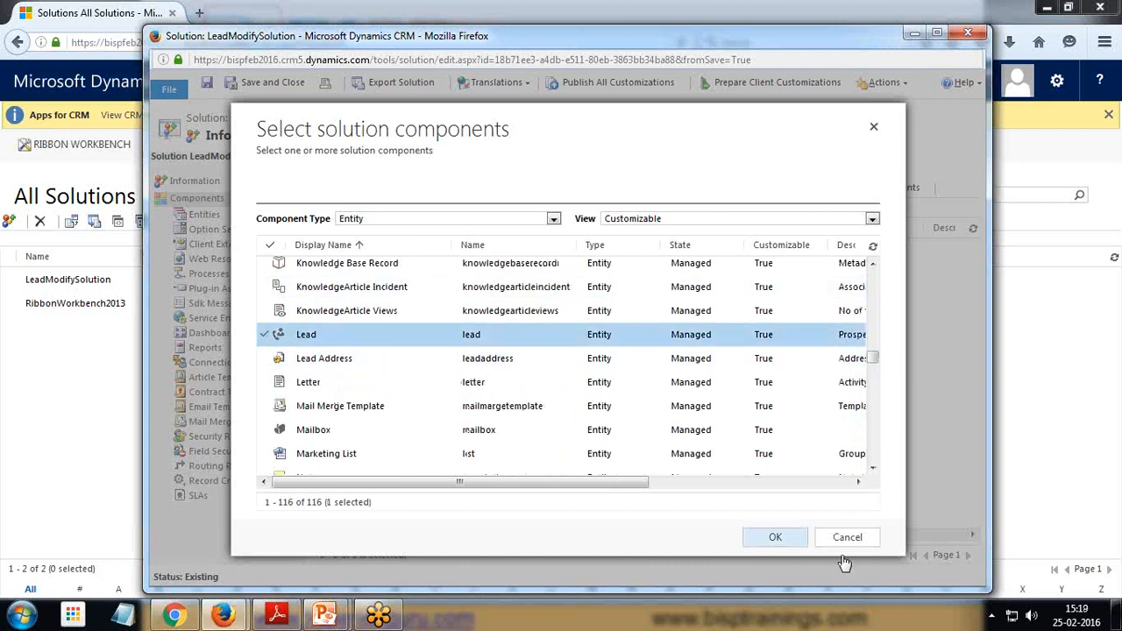
click(775, 534)
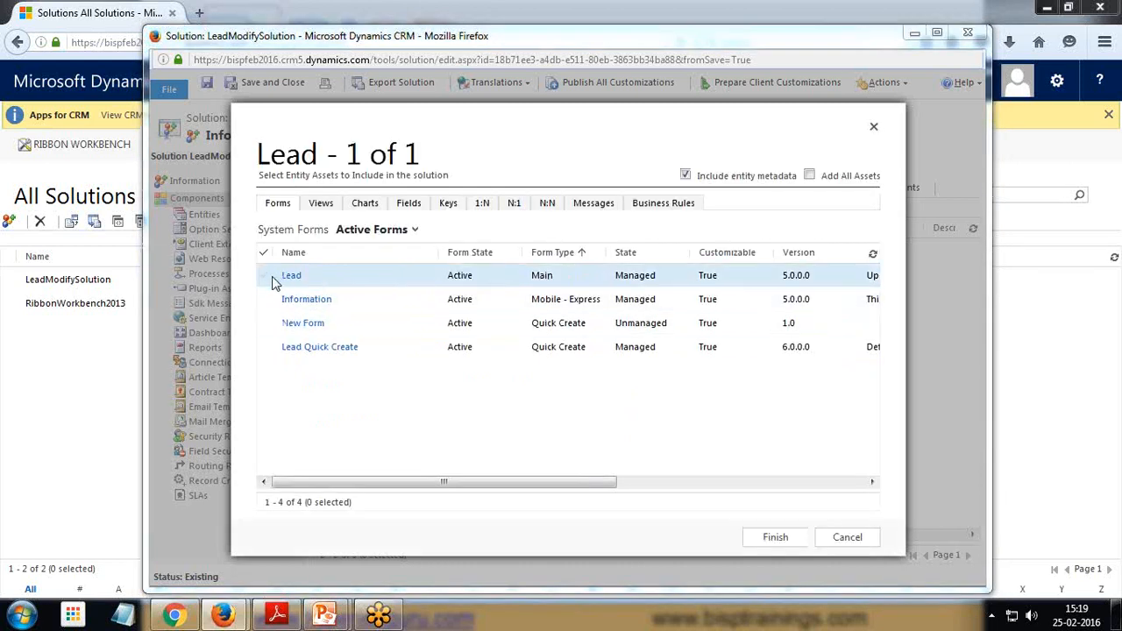
Include only the Lead main form as an entity asset, without adding the required components
click(264, 277)
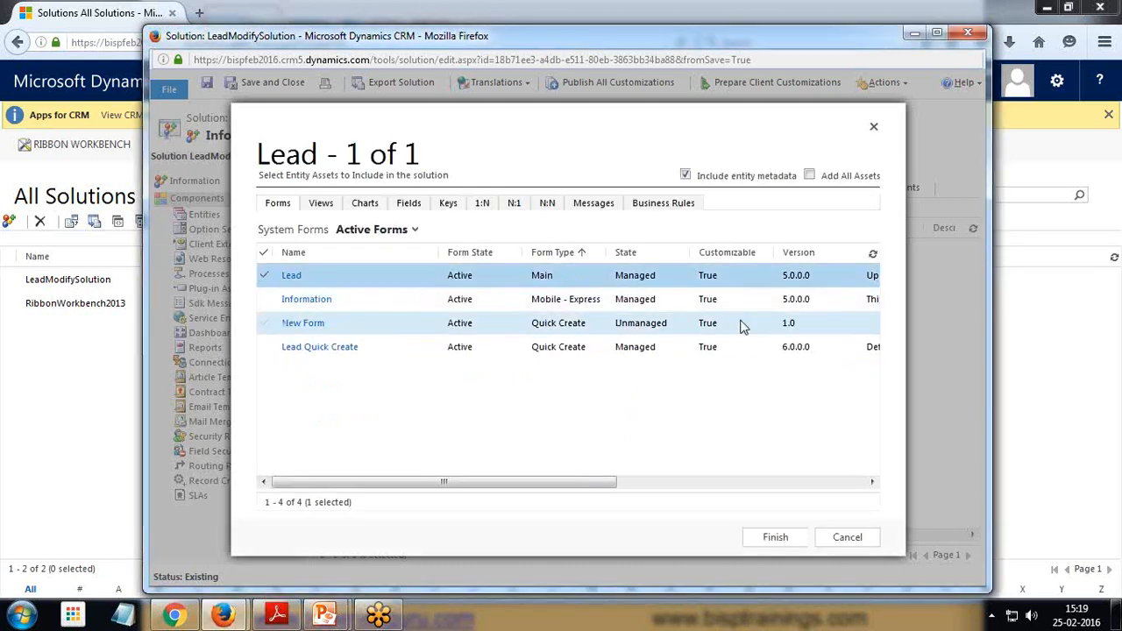
click(776, 537)
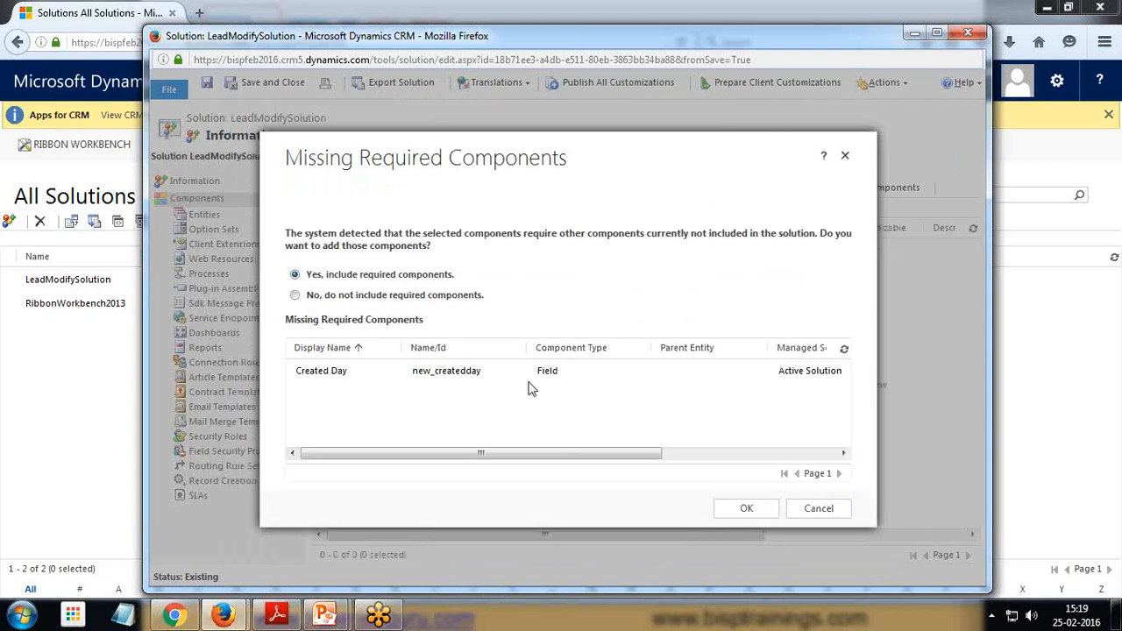
click(294, 295)
click(747, 508)
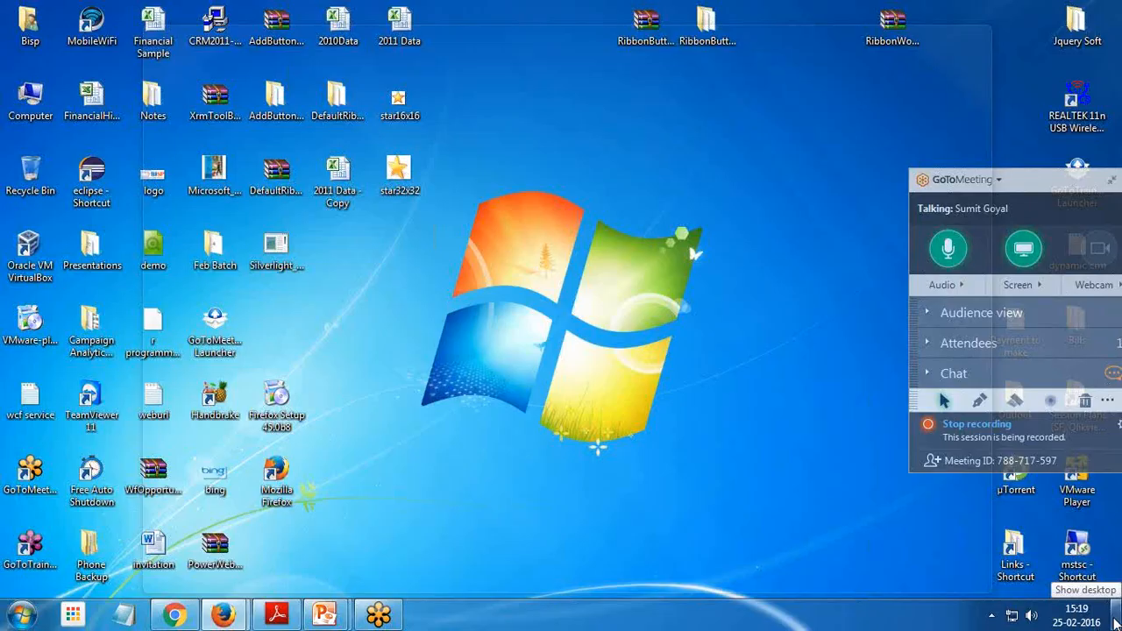
Open the star16x16 and star32x32 image files on the desktop to view them, then return to the solution window
click(1114, 622)
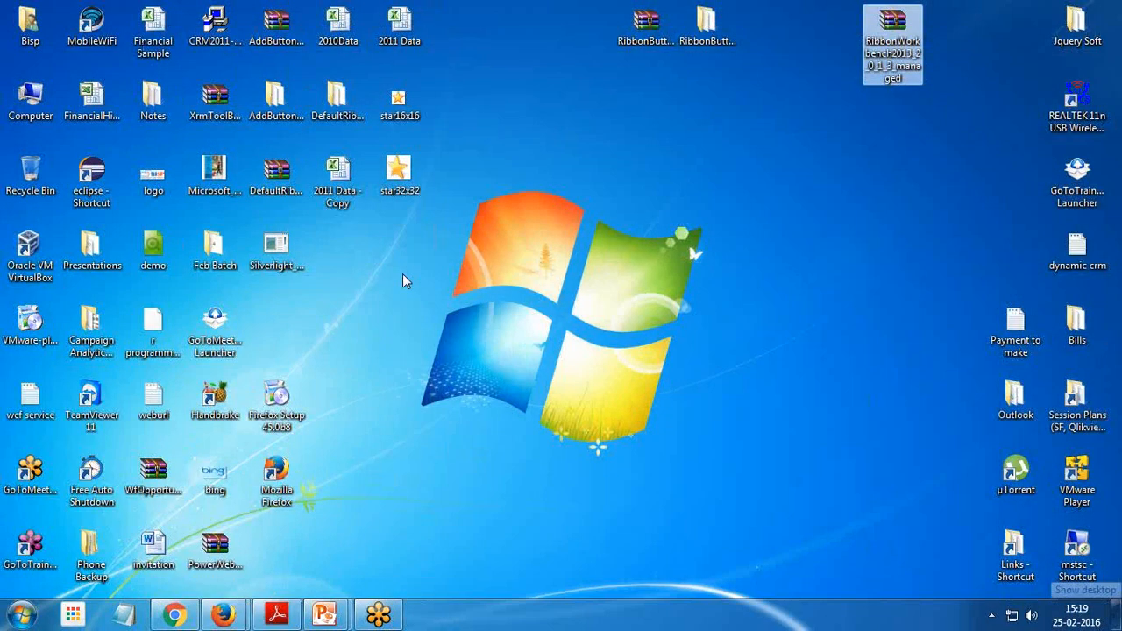
double_click(399, 101)
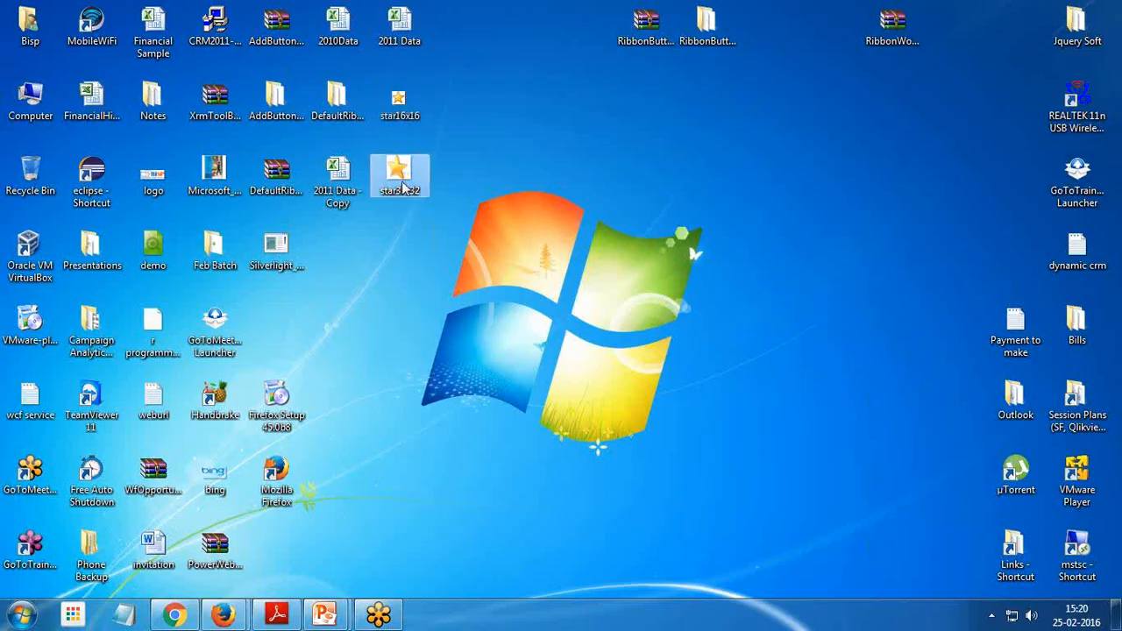
double_click(399, 175)
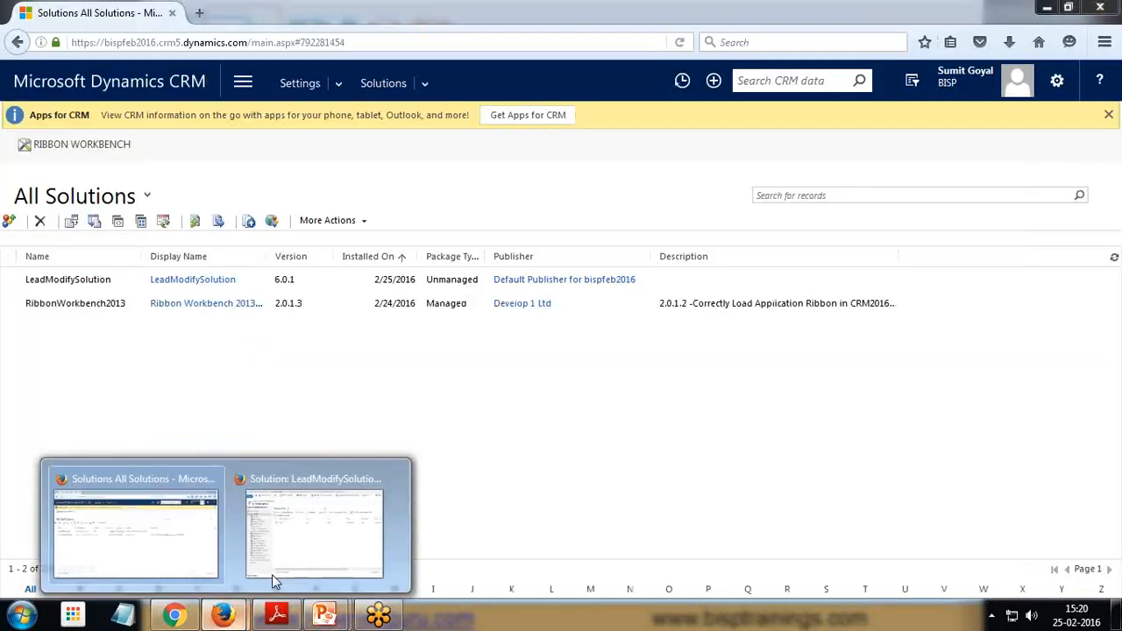
click(272, 574)
drag(467, 43, 419, 32)
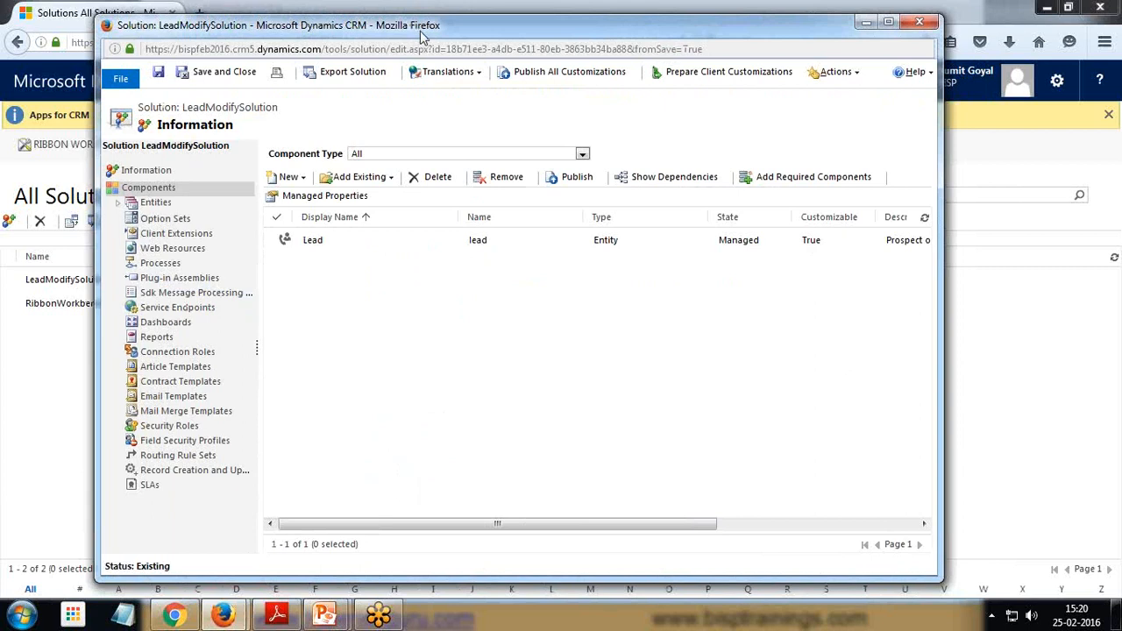
Start a new web resource in the solution and arrange its window
click(390, 178)
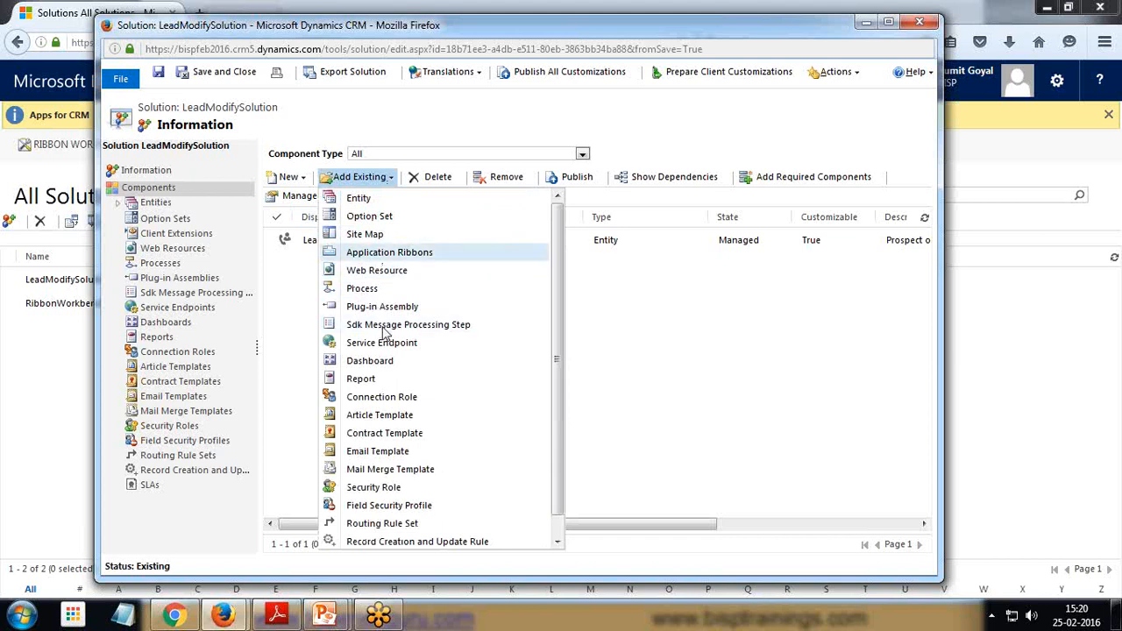
click(302, 179)
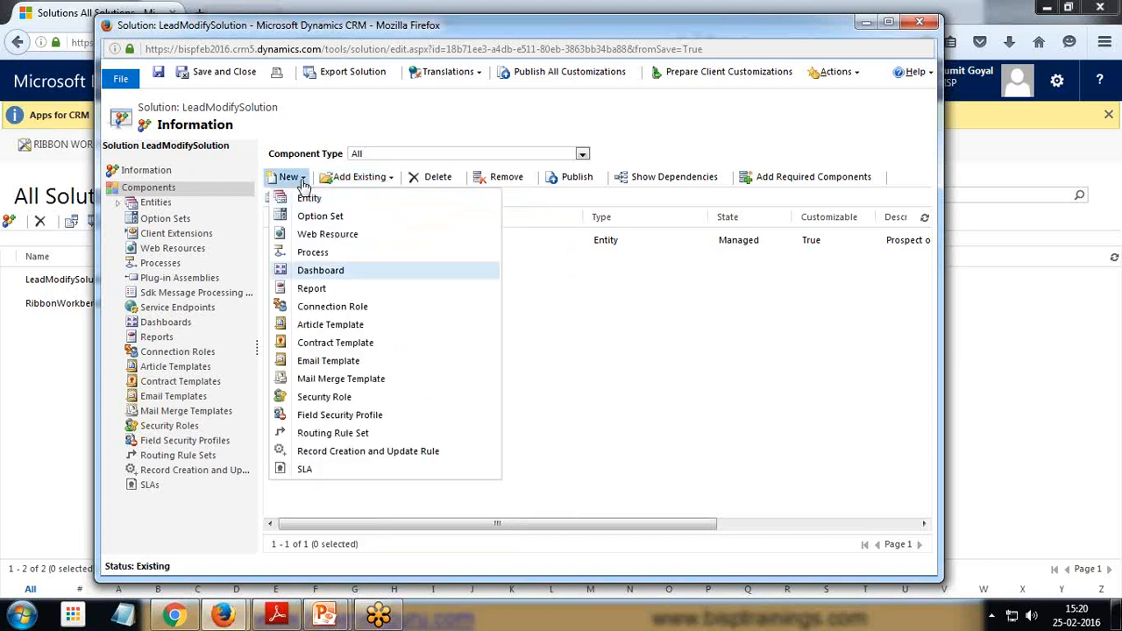
click(320, 235)
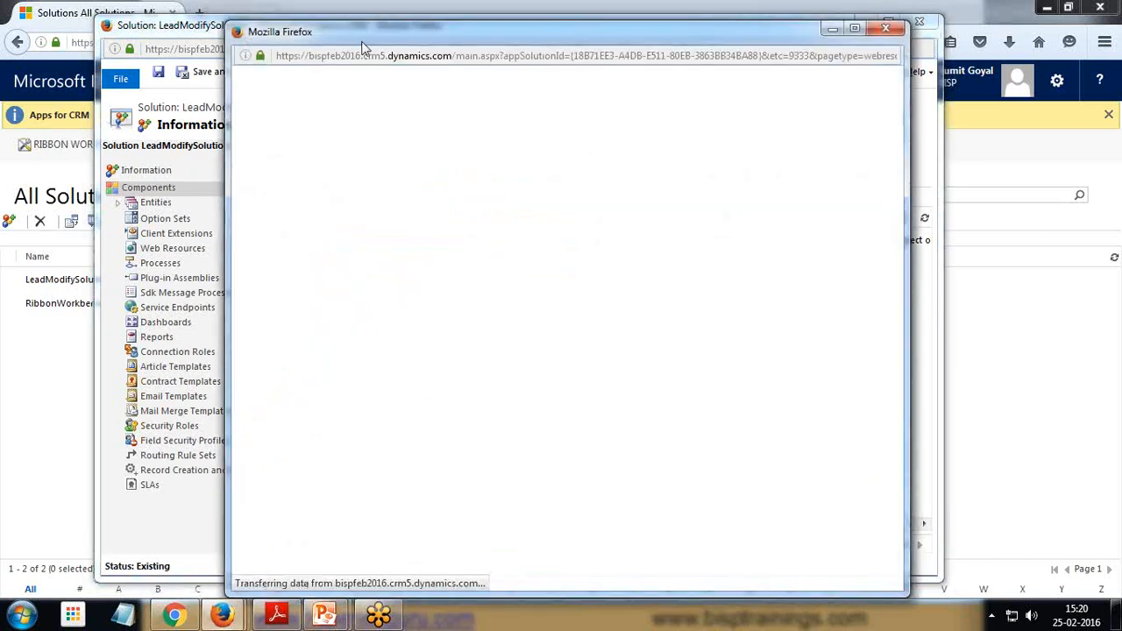
drag(361, 42, 326, 27)
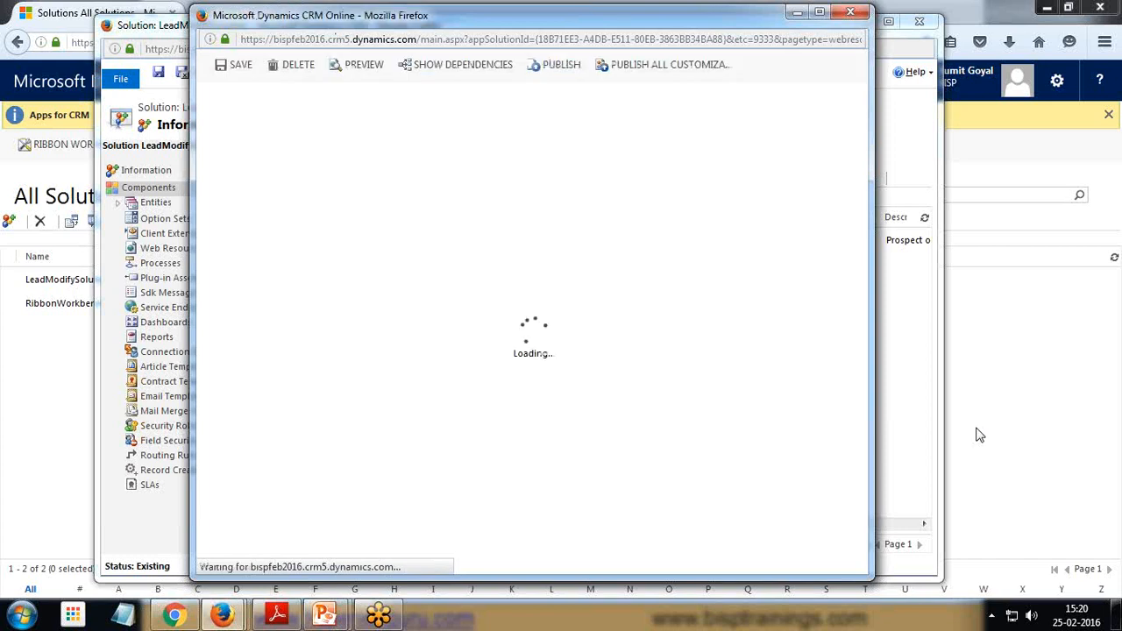
key(super+Right)
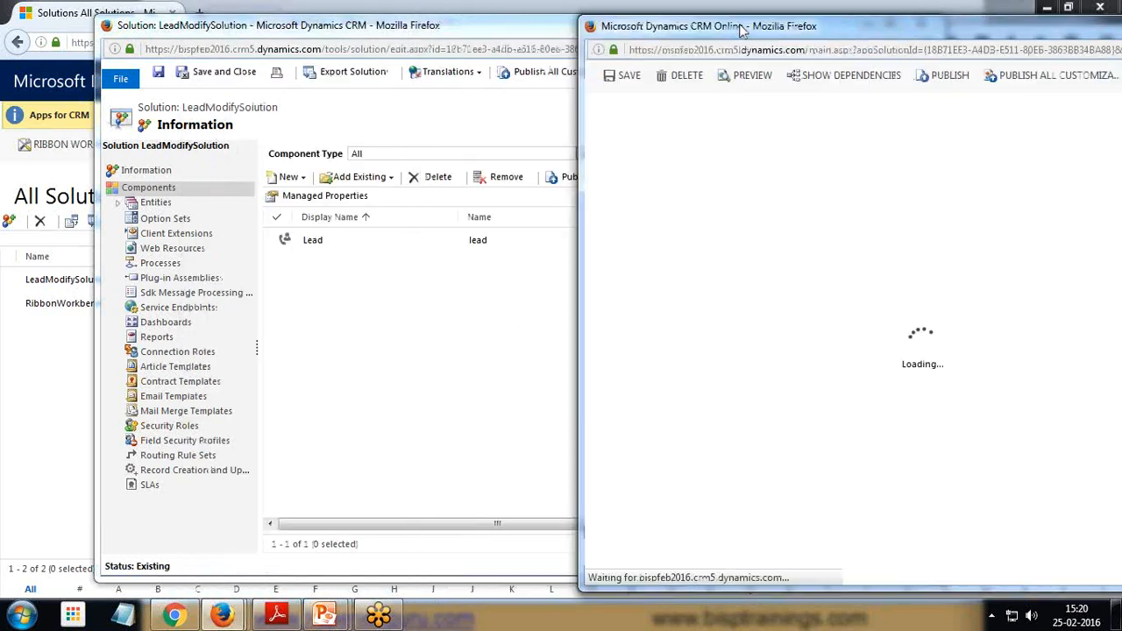
drag(640, 26, 263, 26)
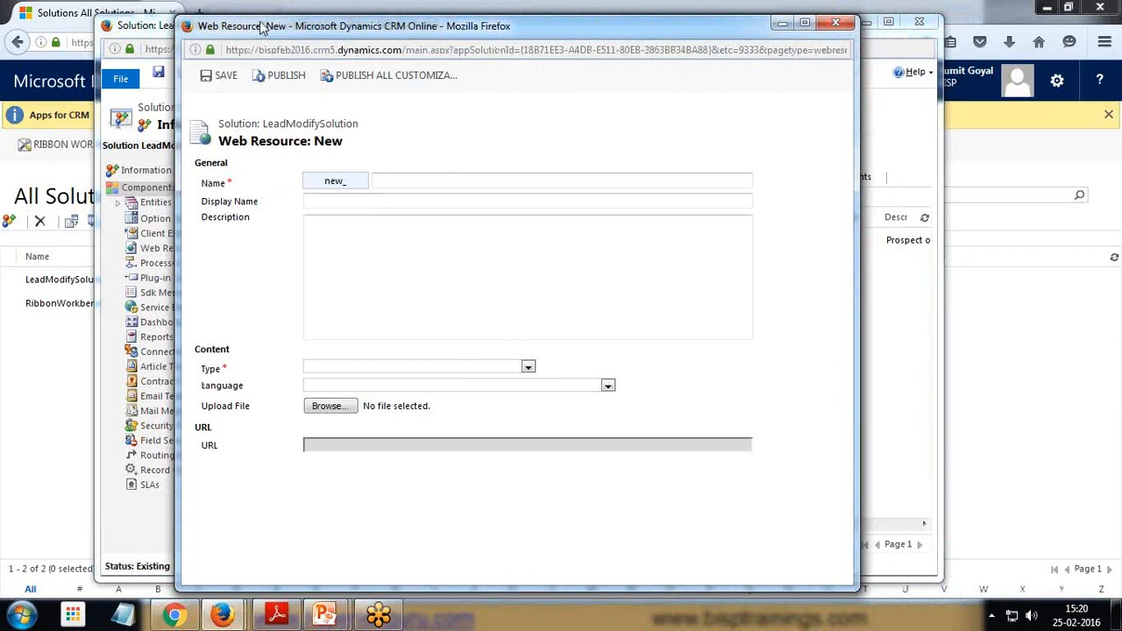
Name the web resource star16x16
click(441, 183)
text(star)
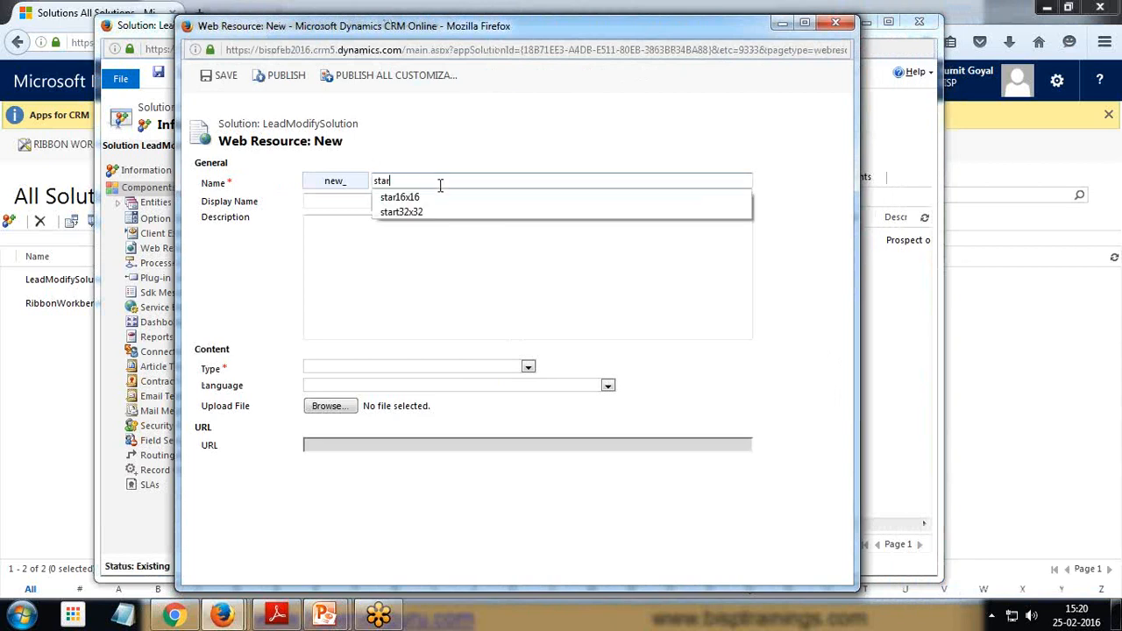
key(Down)
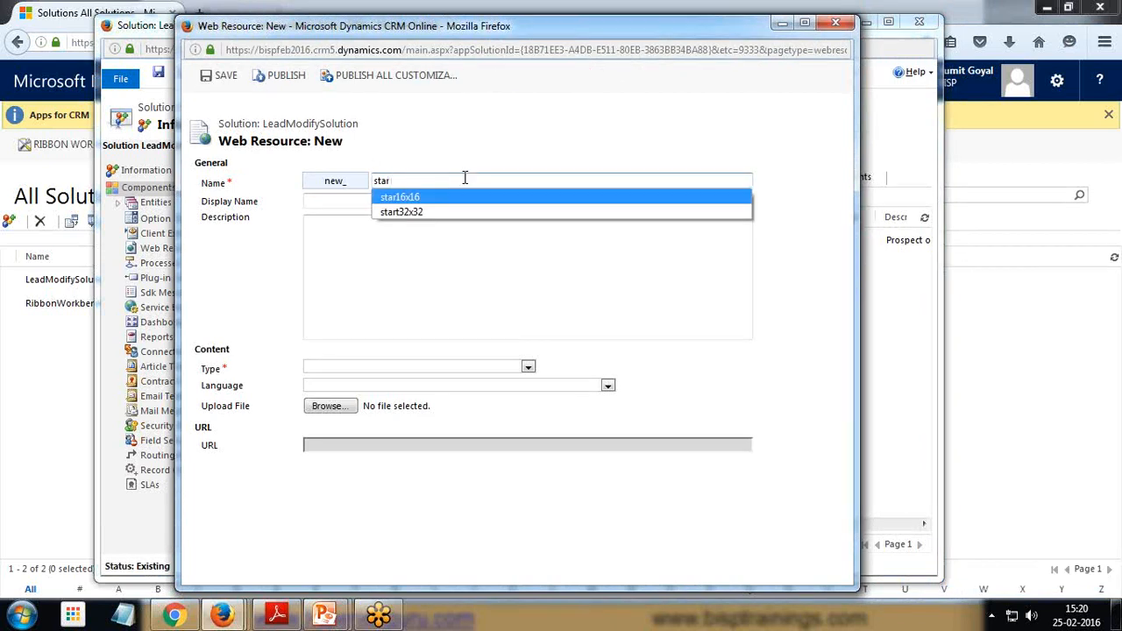
click(396, 199)
Set the web resource's display name to star16x16 and its type to PNG format
click(345, 201)
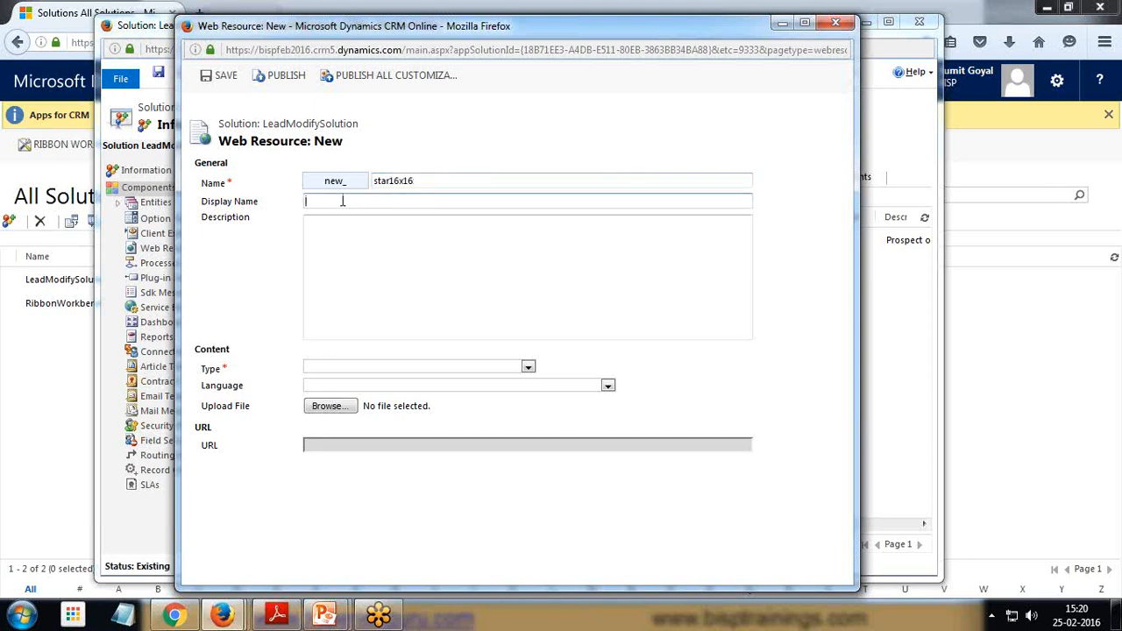
text(sta)
key(Down)
click(335, 222)
click(329, 431)
Upload the star16x16 image file from the desktop, save the web resource and close its window
click(328, 406)
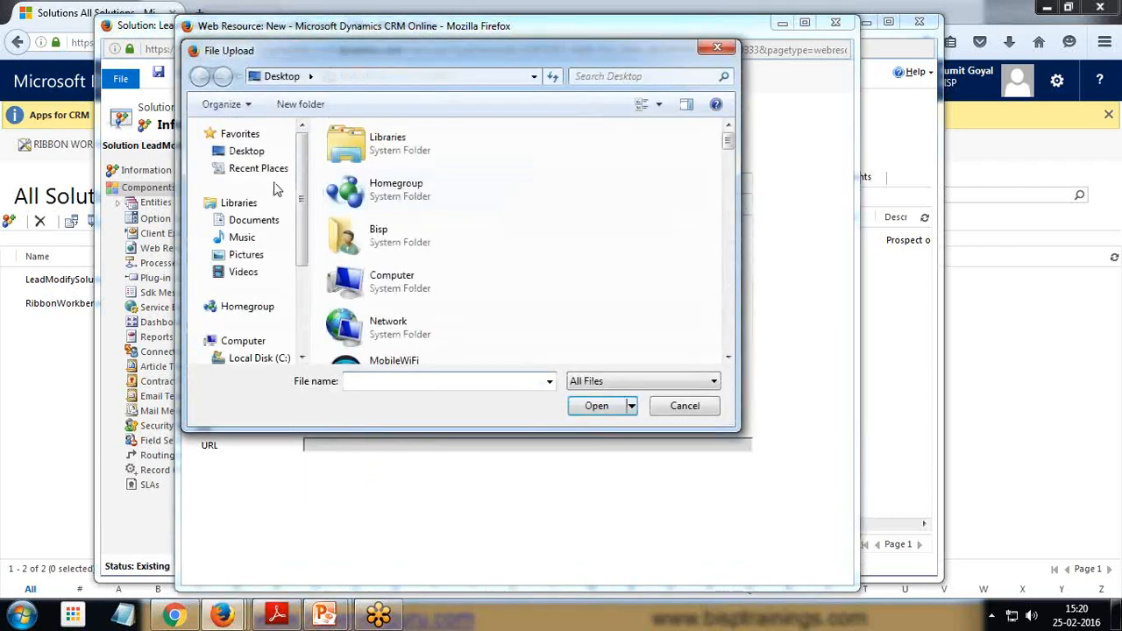
scroll(372, 283, down, 5)
click(374, 227)
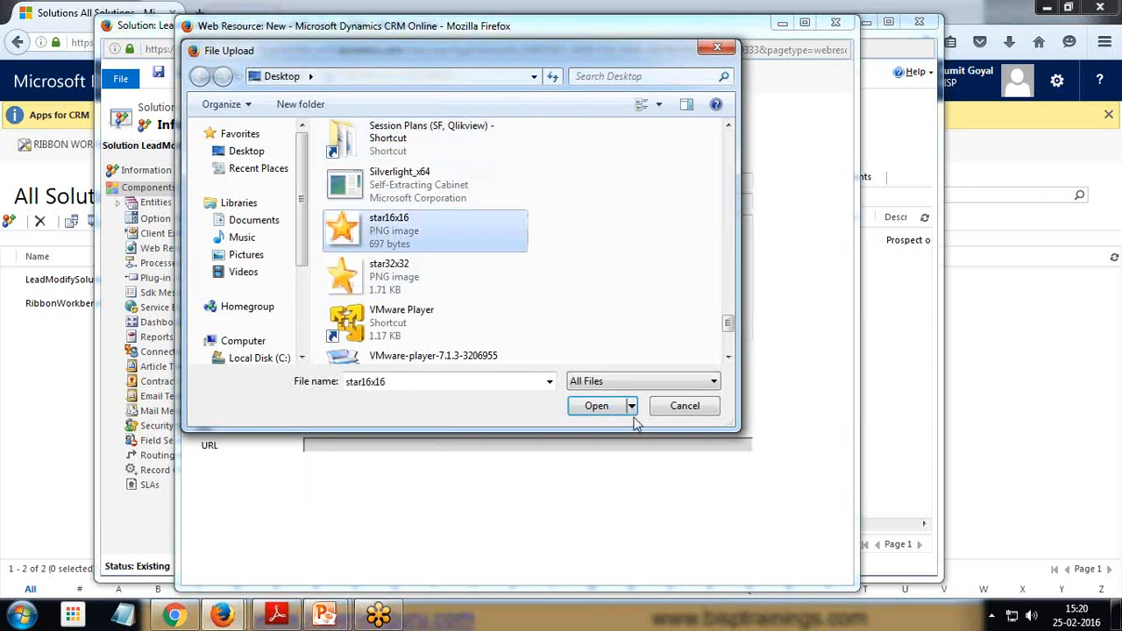
click(597, 405)
click(223, 77)
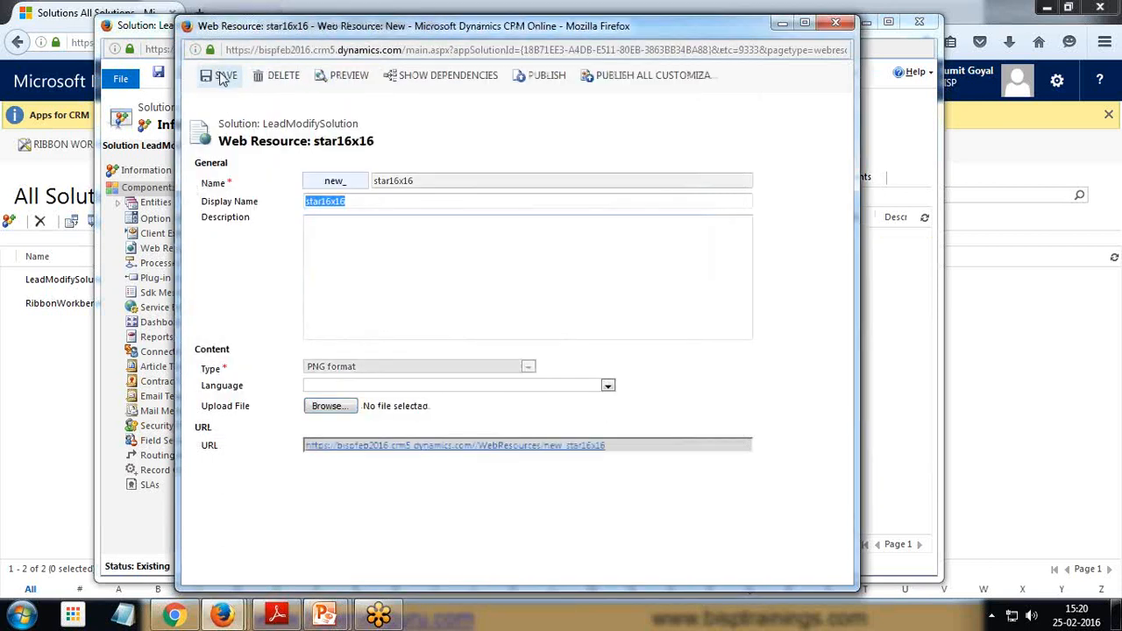
click(835, 22)
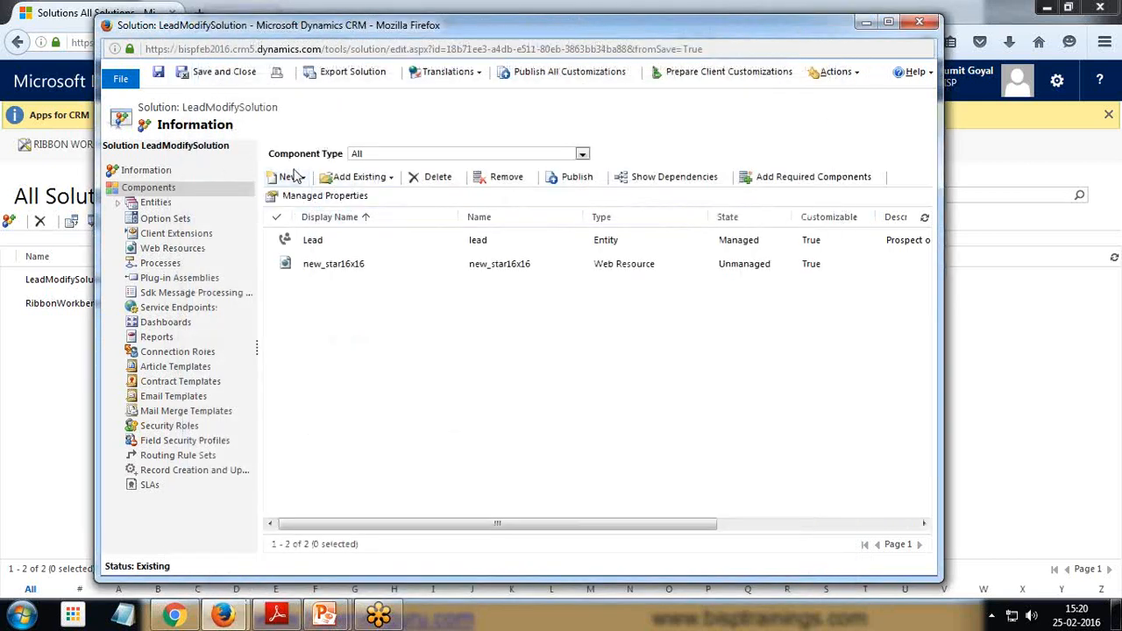
Create another new web resource in the solution named start32x32
click(290, 176)
click(309, 236)
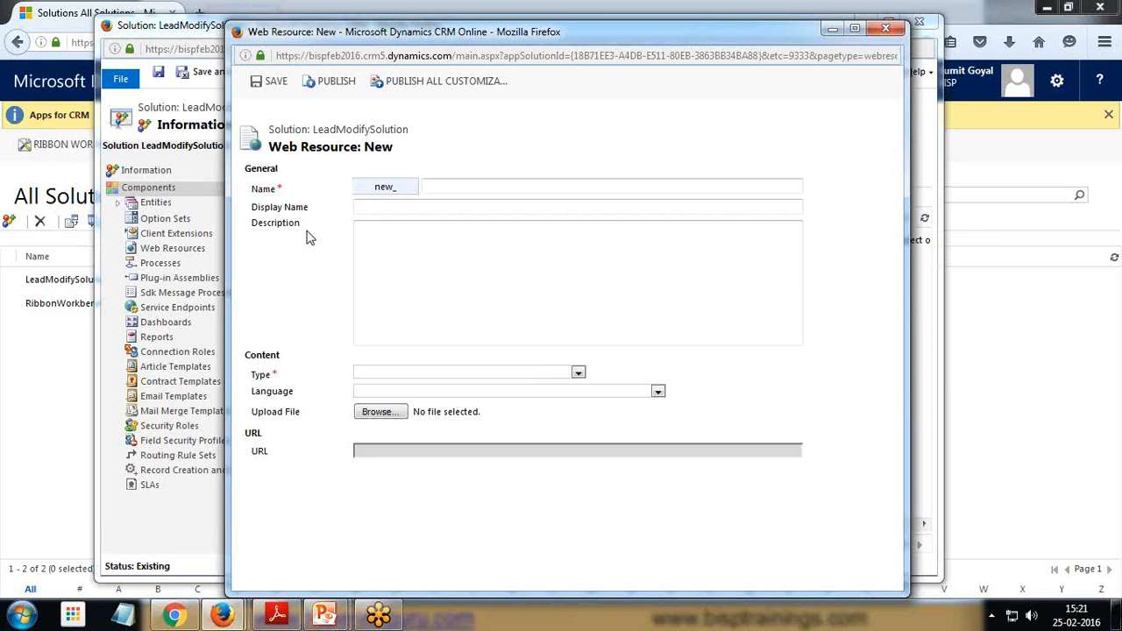
click(473, 187)
text(sta)
key(Down)
Set the display name to Start32X32 and the type to PNG format
key(Down)
click(456, 215)
click(448, 207)
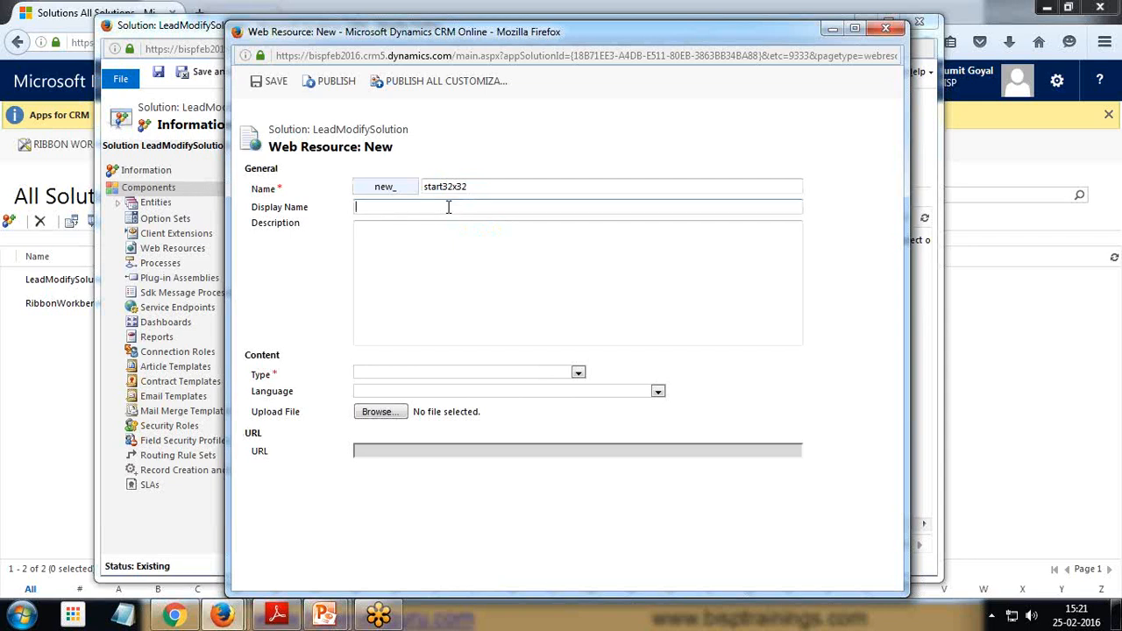
text(sta)
key(Down)
key(Down)
click(422, 239)
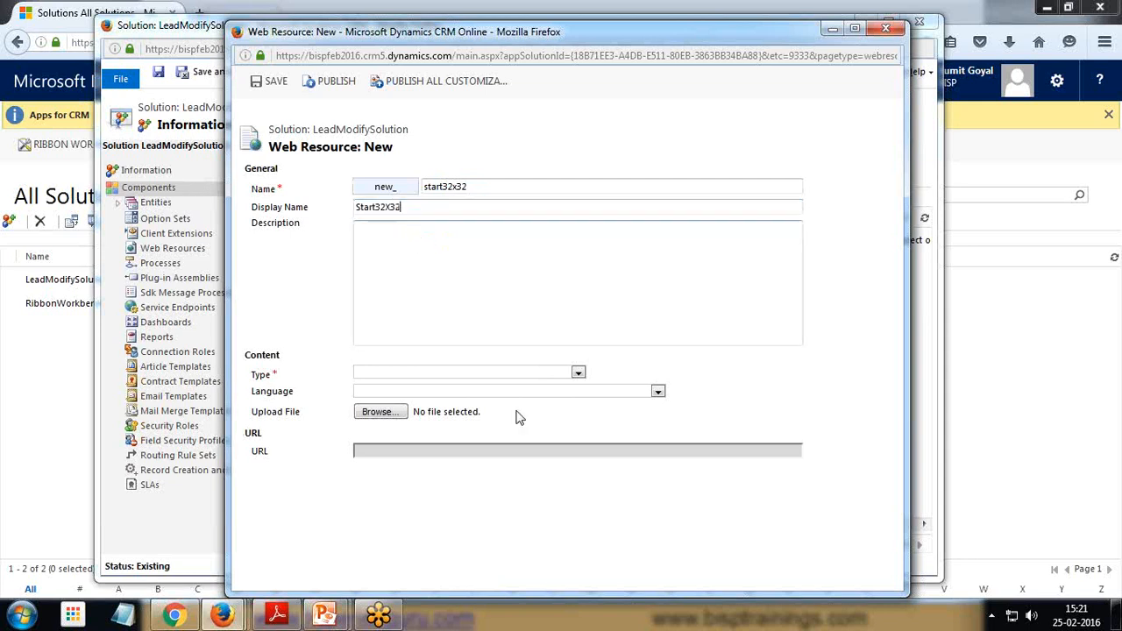
click(578, 374)
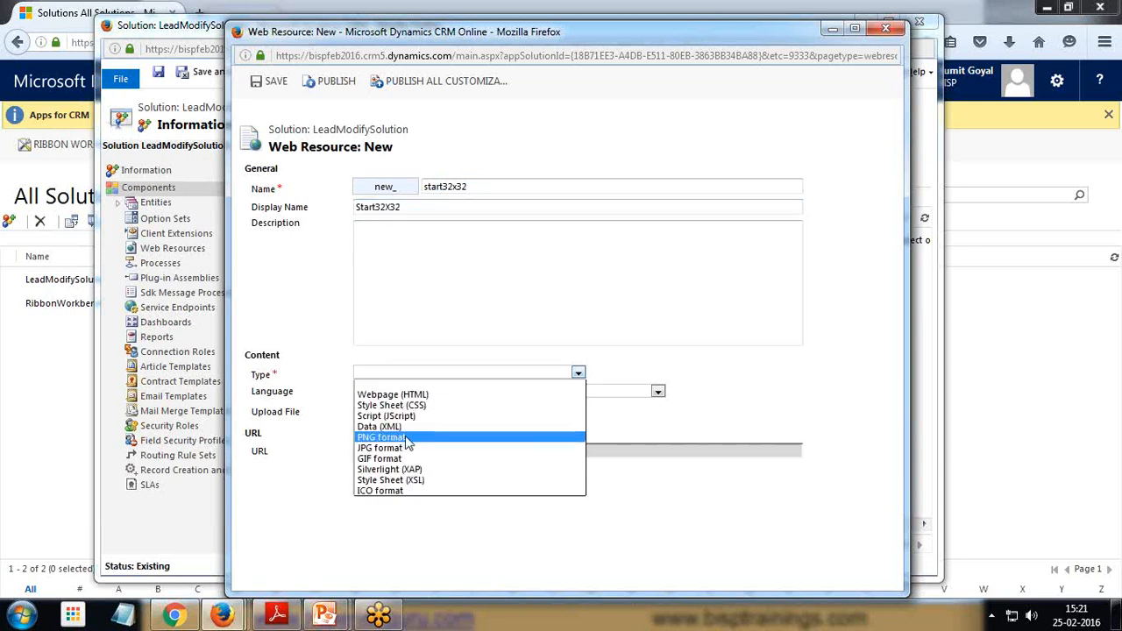
click(412, 441)
Upload the star32x32 image file from the desktop, save the web resource and close its window
click(379, 411)
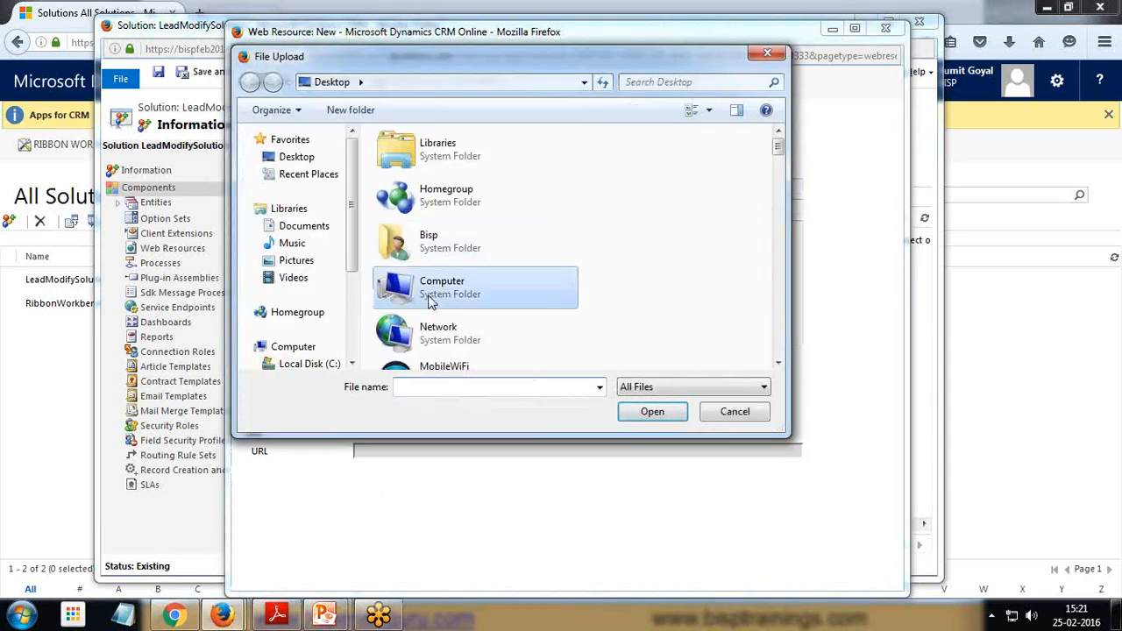
scroll(429, 298, down, 5)
click(430, 296)
click(658, 417)
click(260, 88)
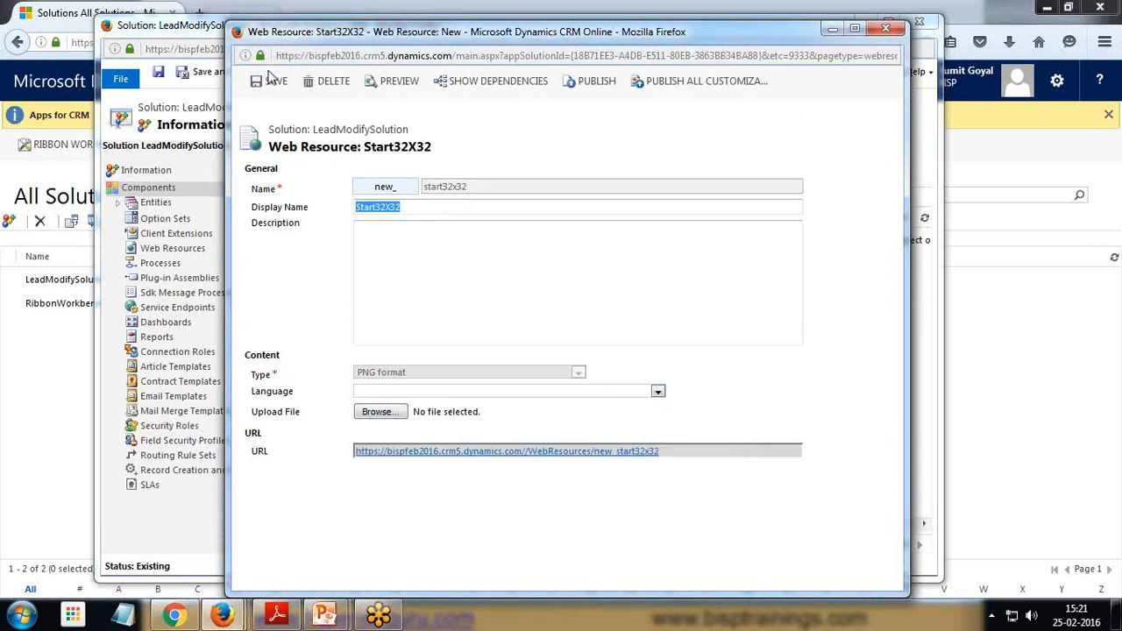
click(885, 28)
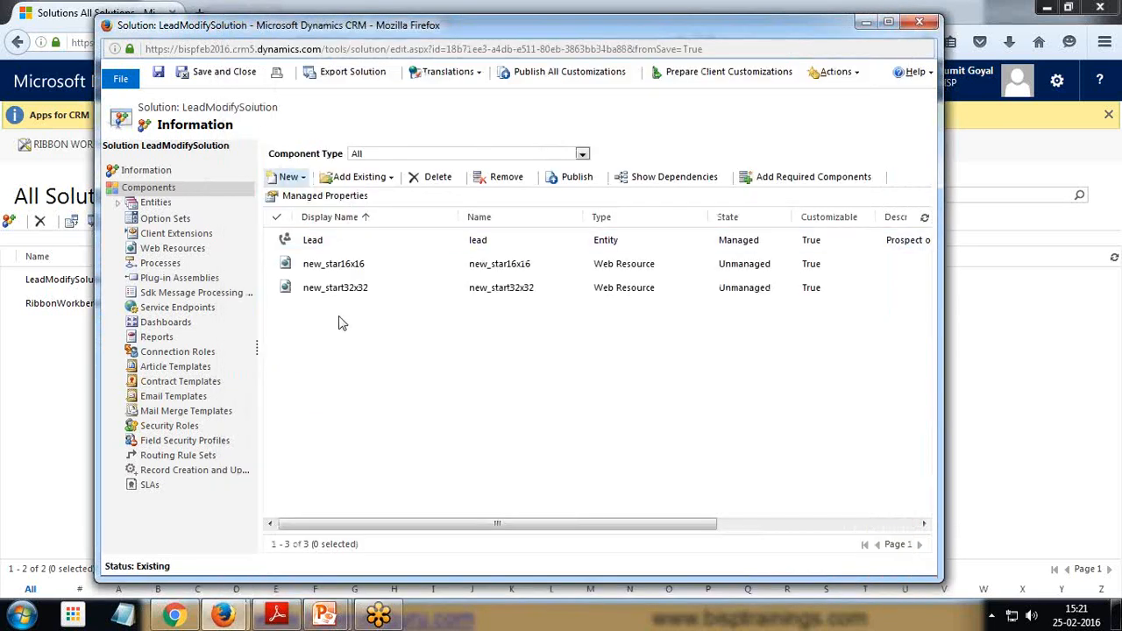
Create a new web resource with name and display name JSLibraryFunction
click(302, 178)
click(332, 235)
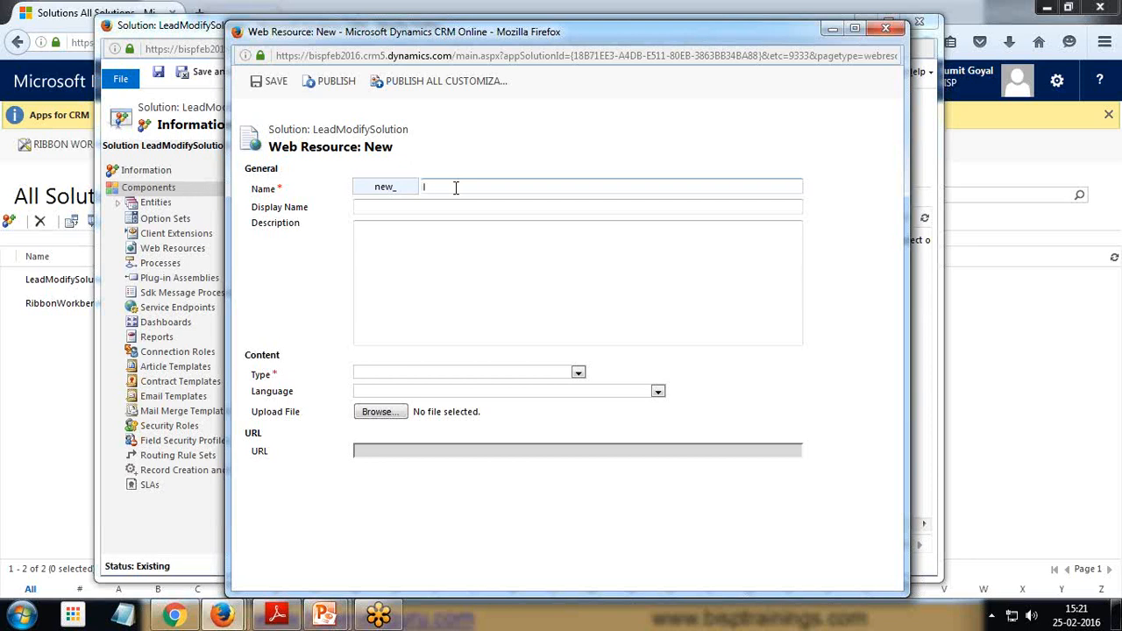
text(S)
key(Down)
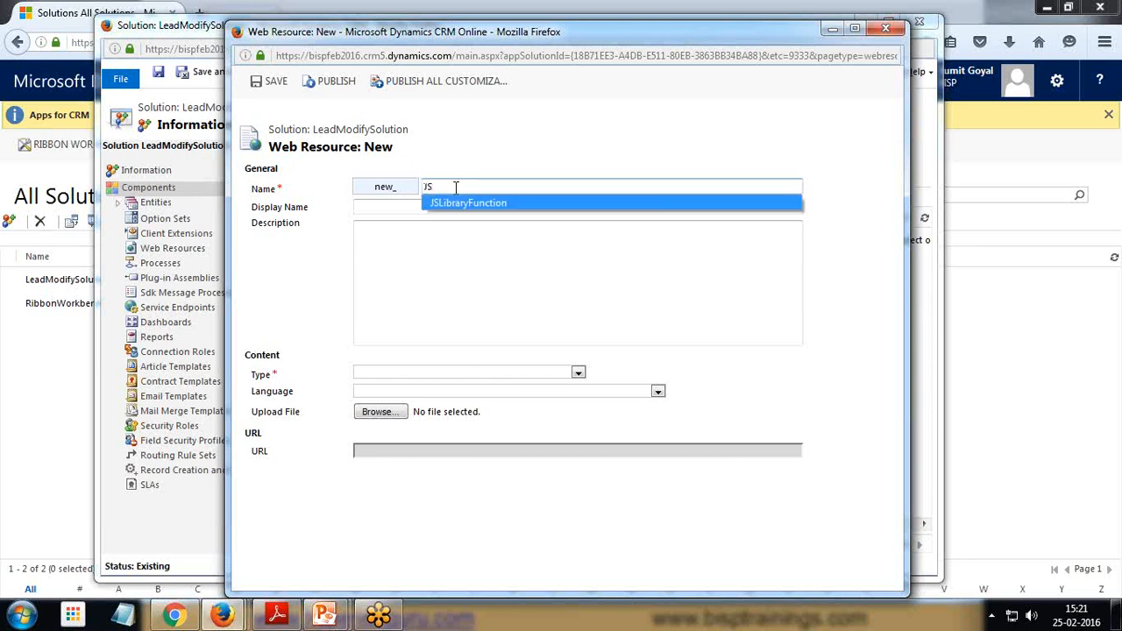
key(Return)
key(Tab)
text(J)
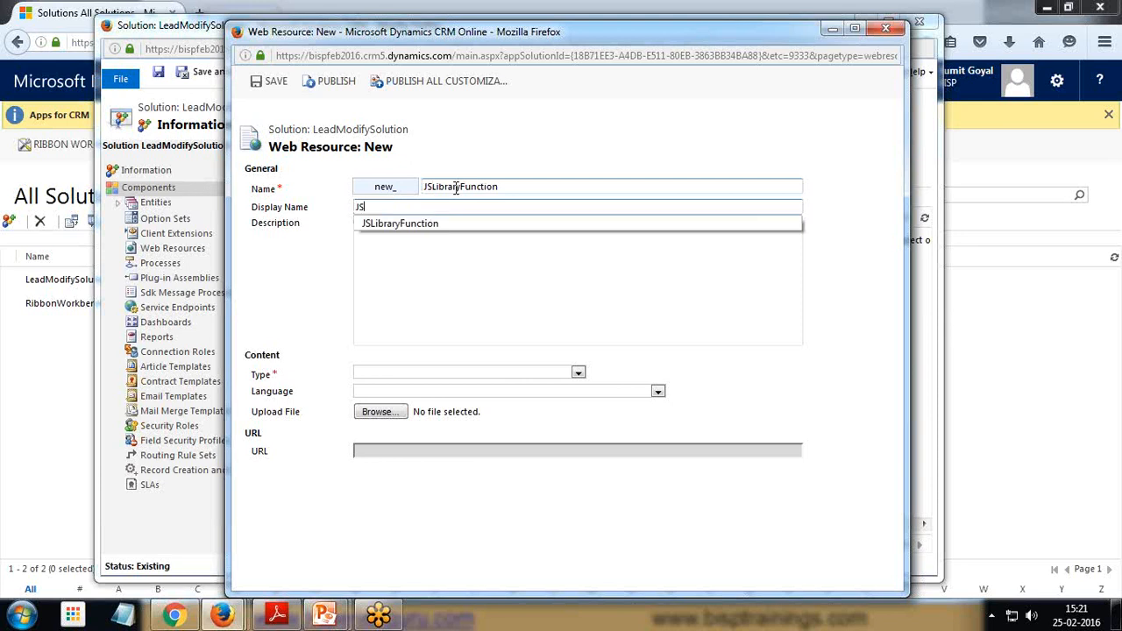
text(S)
key(Down)
click(433, 225)
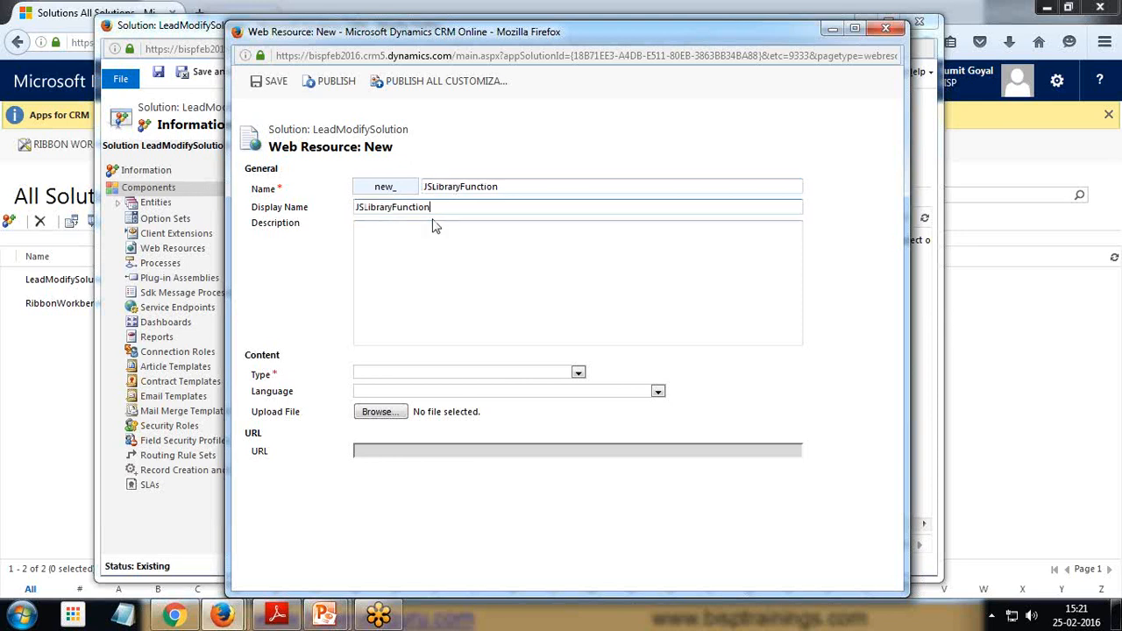
Set the web resource's type to Script (JScript) and its language to English
click(577, 372)
click(395, 417)
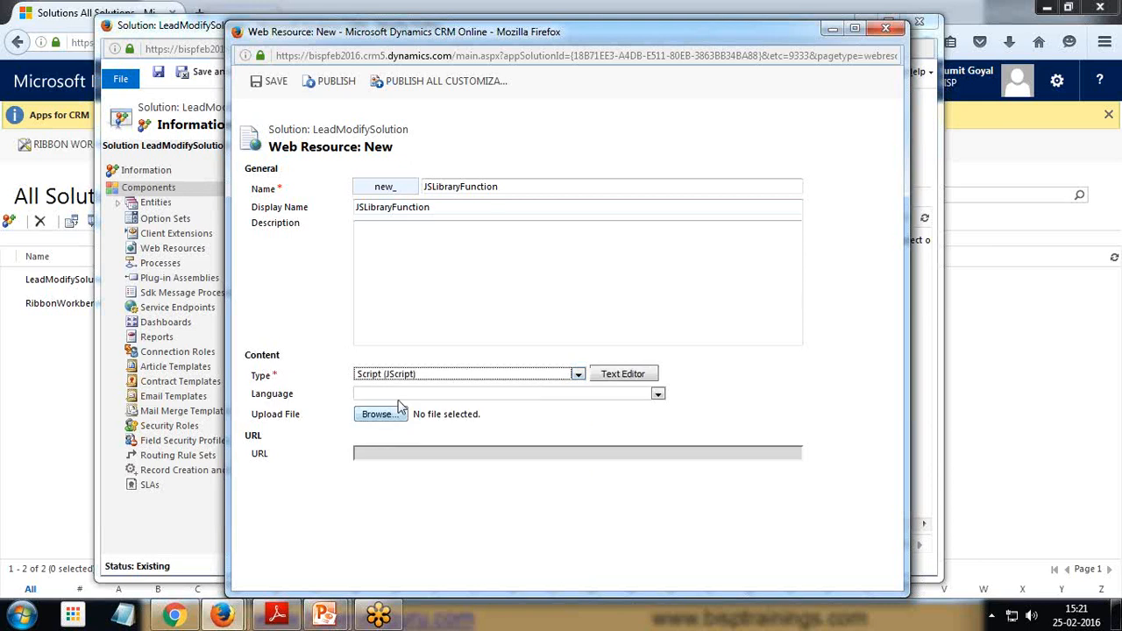
click(438, 394)
click(438, 416)
Open the text editor, maximize the window, and write the function testFunction() with its braces
click(619, 375)
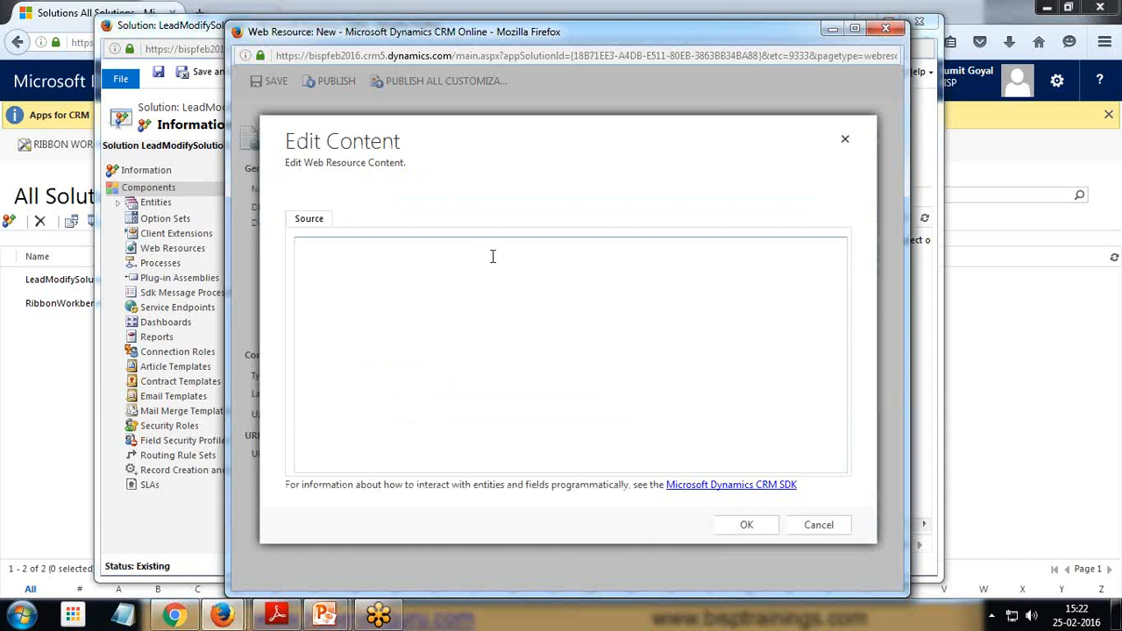
scroll(512, 295, up, 3)
click(855, 28)
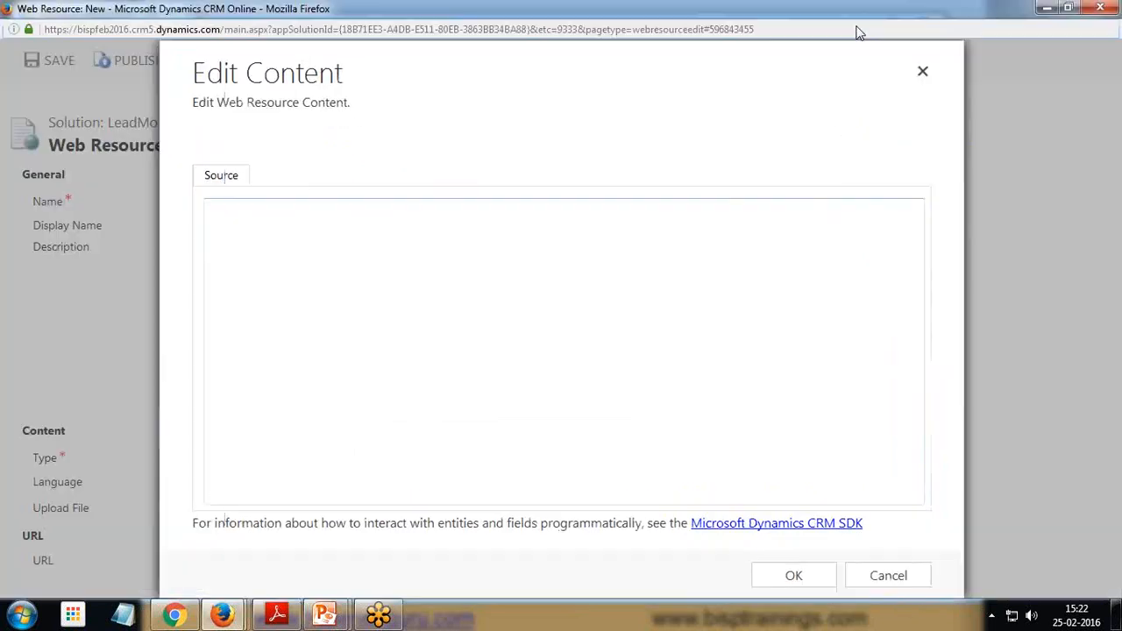
text(funct6iom)
key(BackSpace)
key(BackSpace)
key(BackSpace)
key(BackSpace)
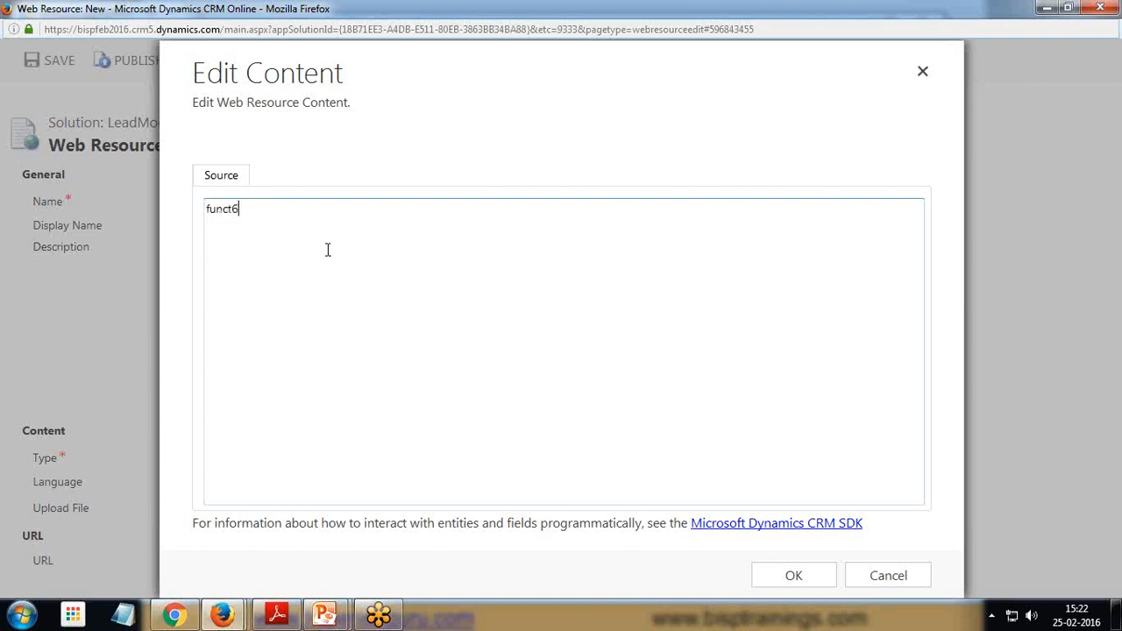
text(iomn)
key(BackSpace)
text(n testFunction()
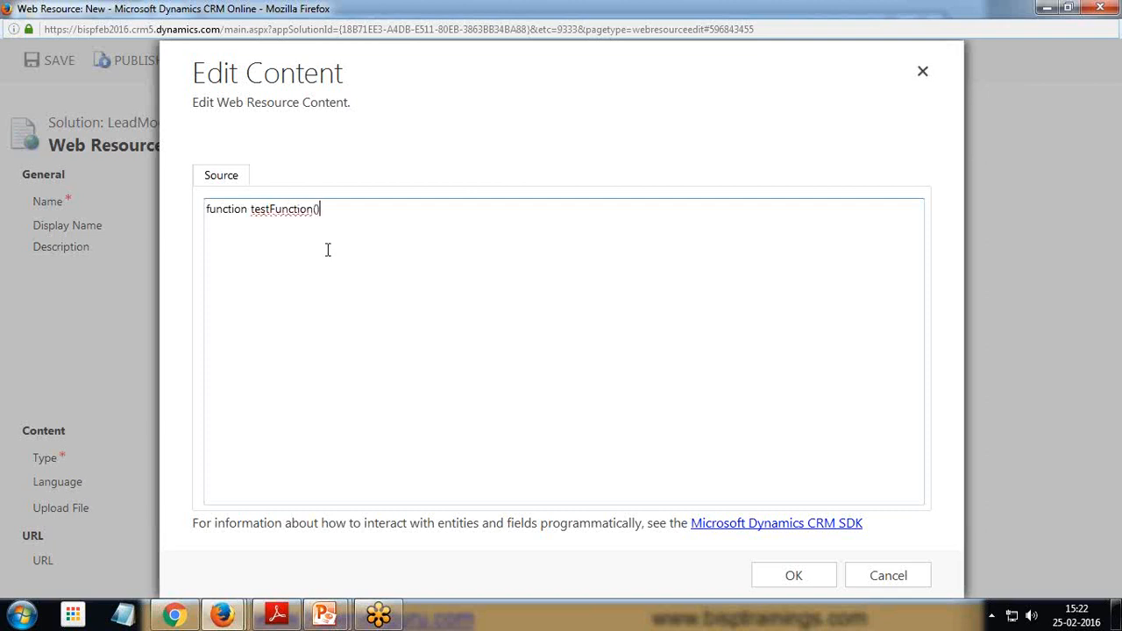
key(Return)
text(})
text(var )
text(primary)
text(Value)
text(=Xrm.)
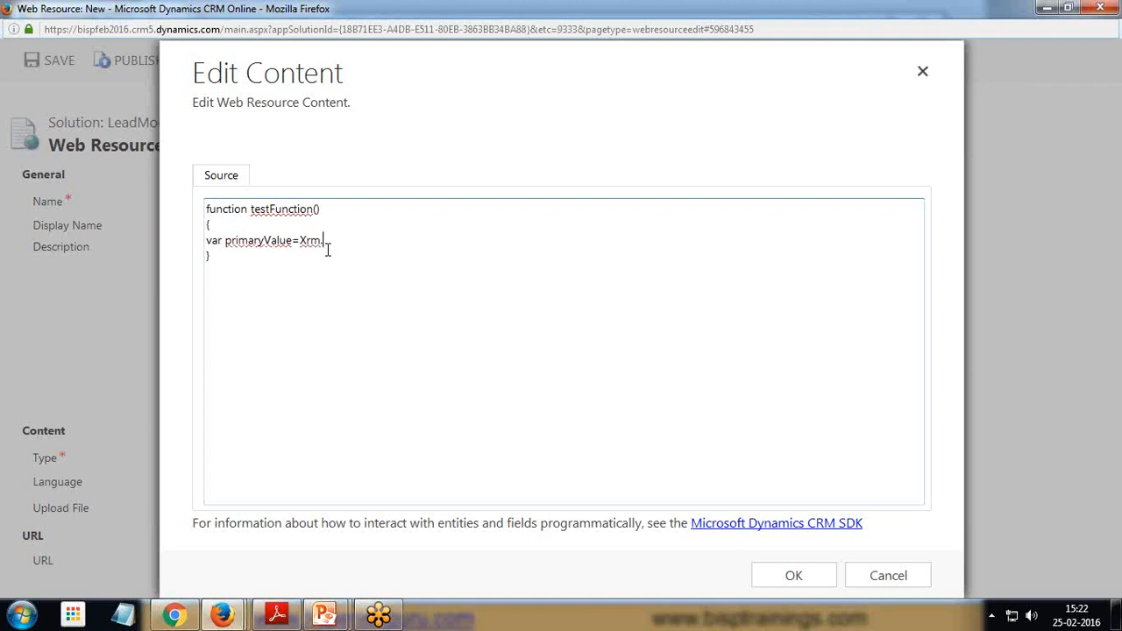
text(Page.data.entity.getPrimar)
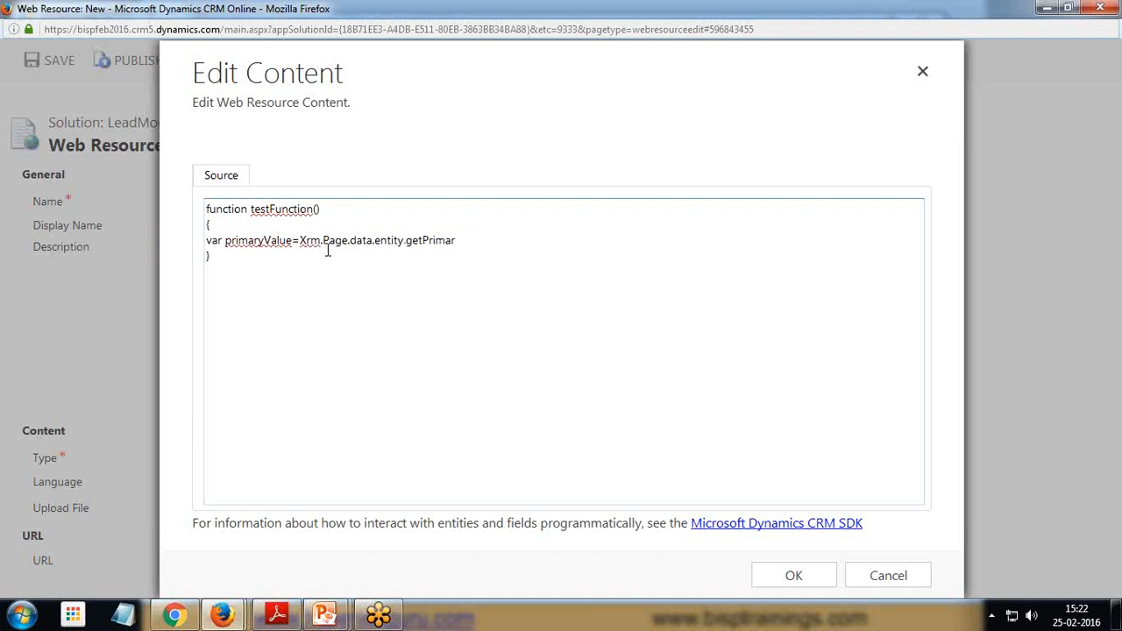
text(tyAttribute.value()
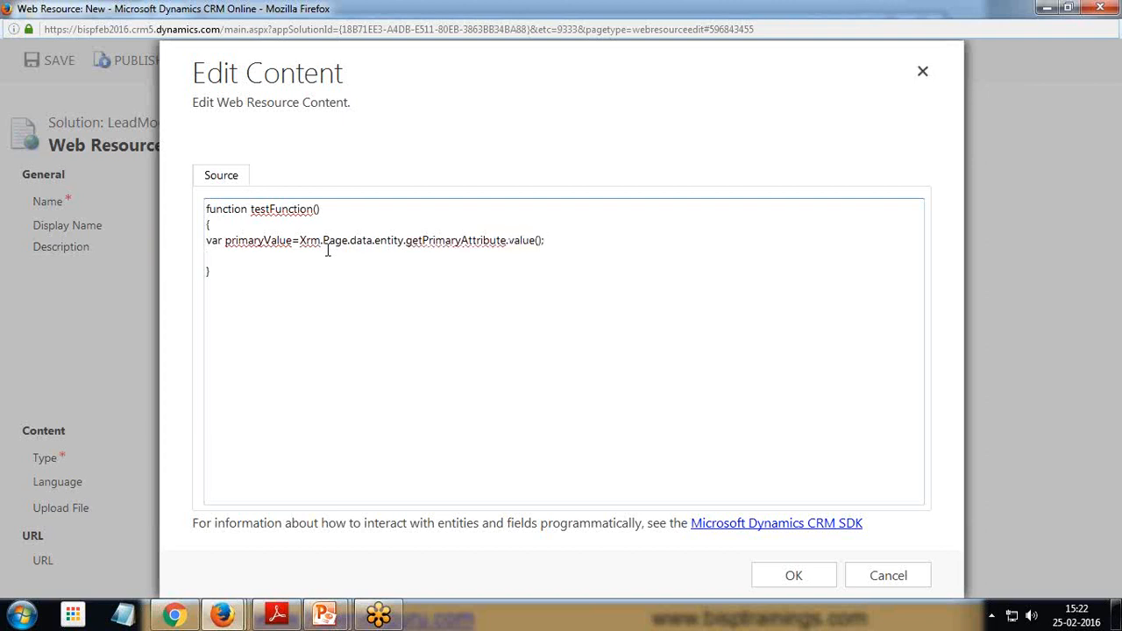
text(lert(primaryValue );)
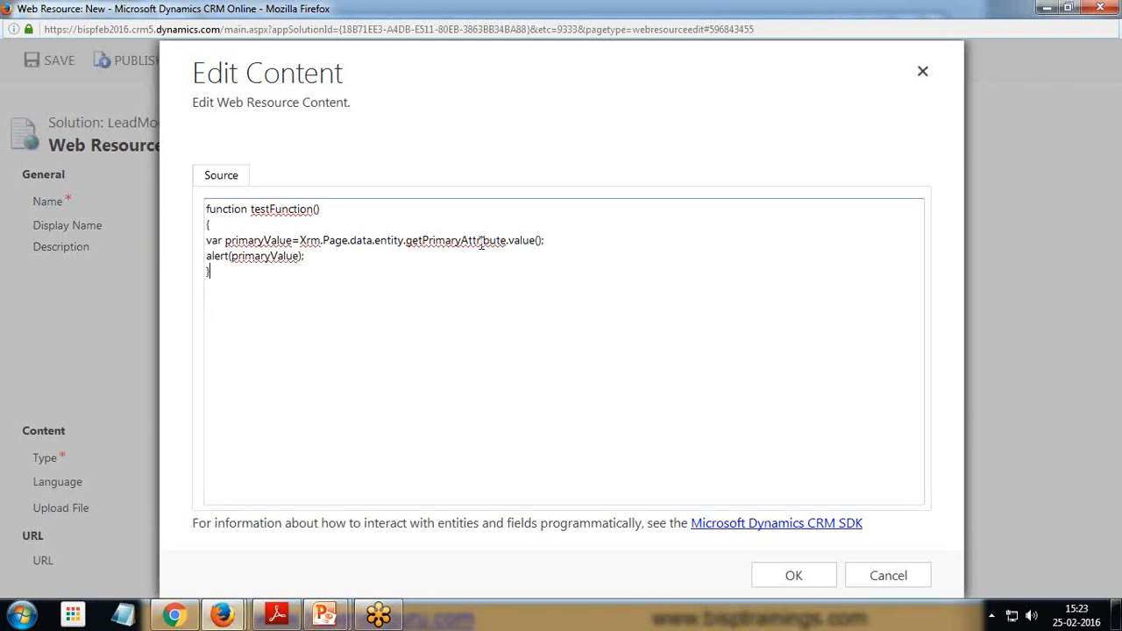
Add the line alert(primaryValue); inside the function and confirm the script content
drag(225, 240, 208, 257)
click(283, 256)
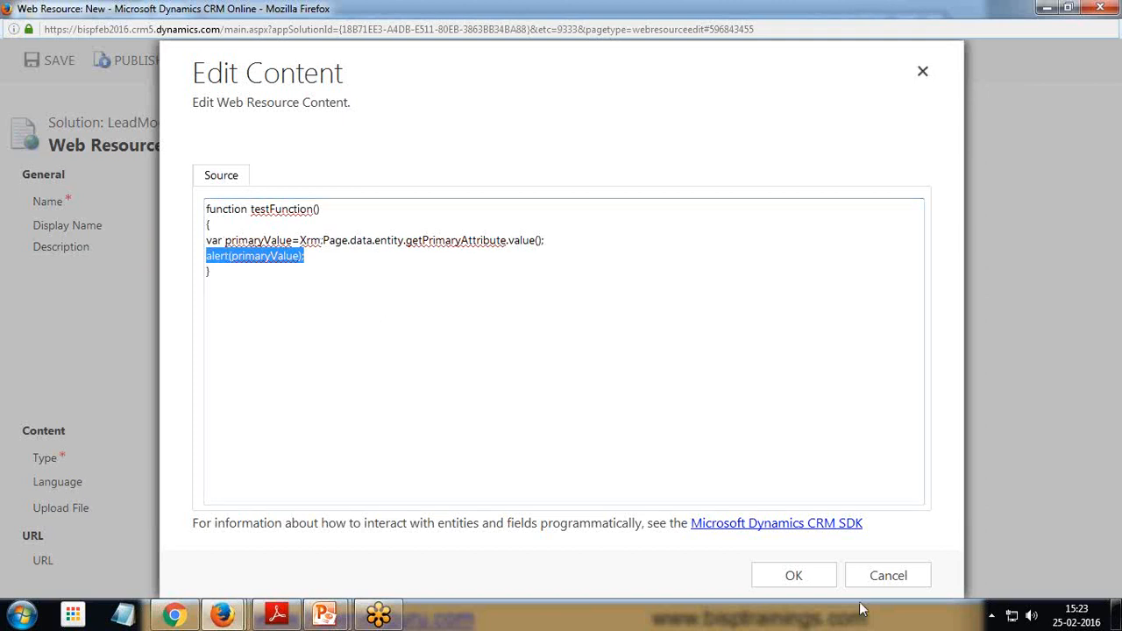
click(802, 579)
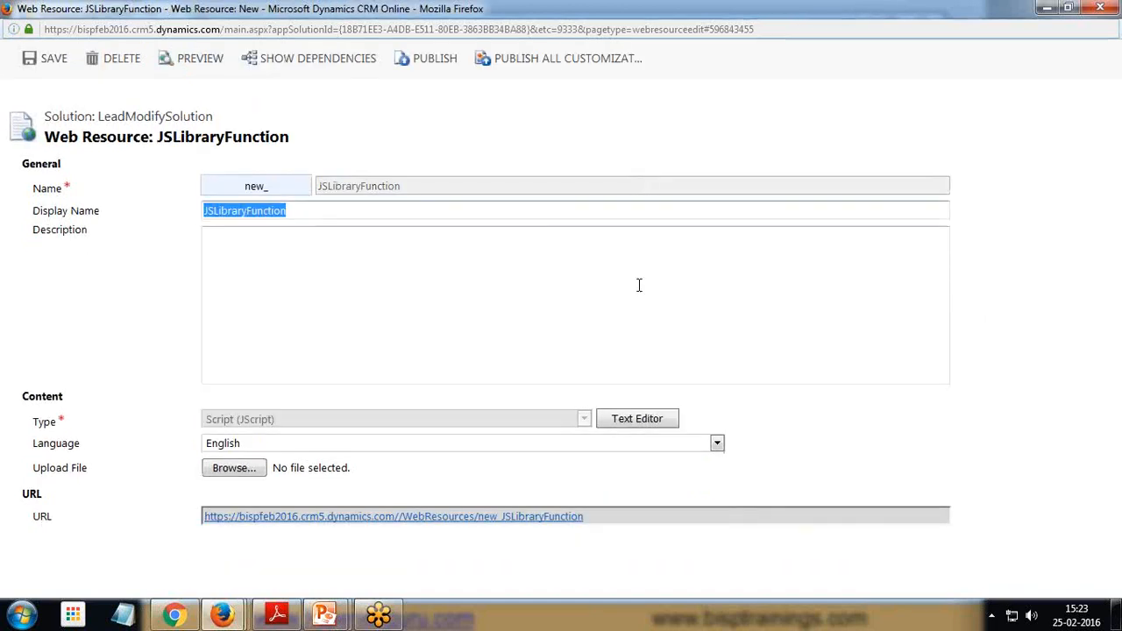
Save the JSLibraryFunction web resource and download its script file from the URL
click(52, 60)
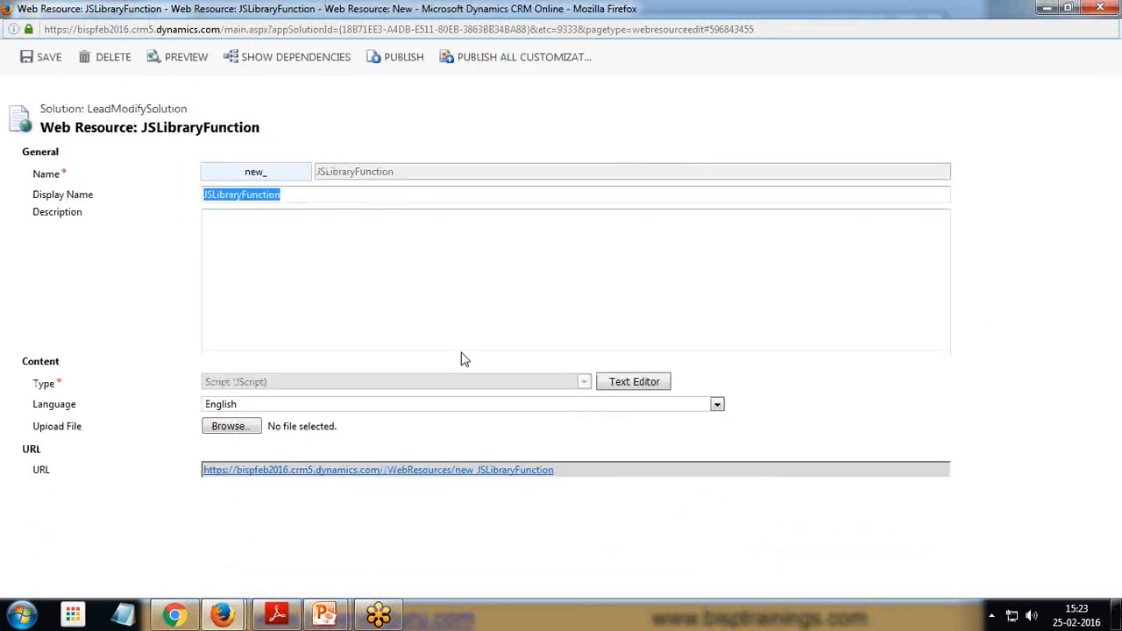
click(387, 470)
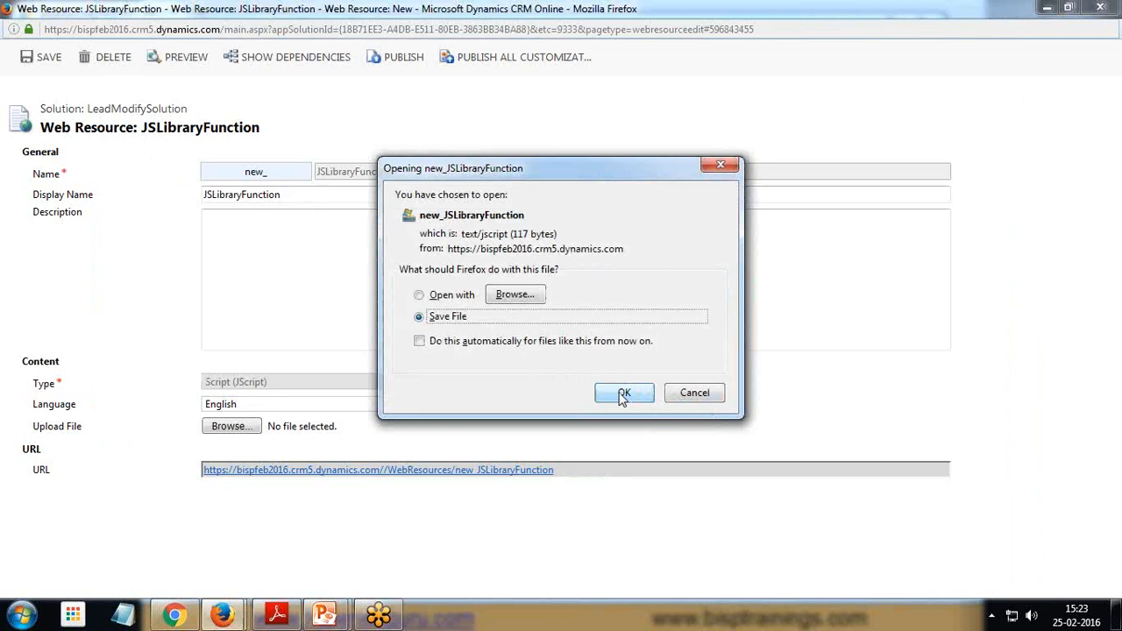
click(621, 394)
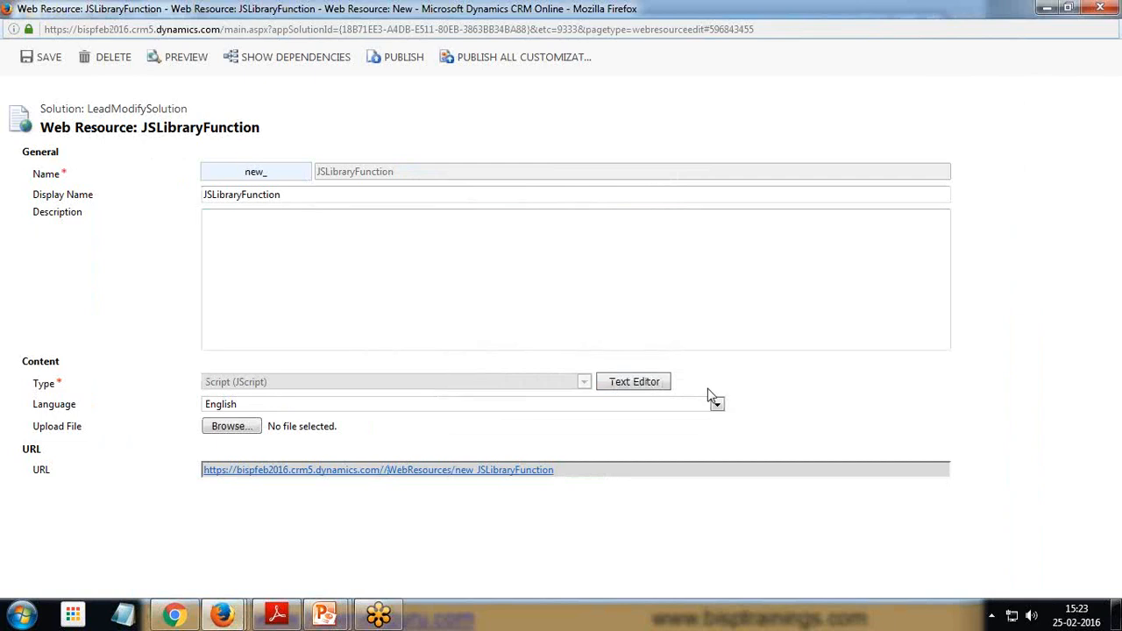
Reopen the text editor to review the script, then close it
click(638, 383)
drag(310, 292, 250, 219)
key(ctrl+c)
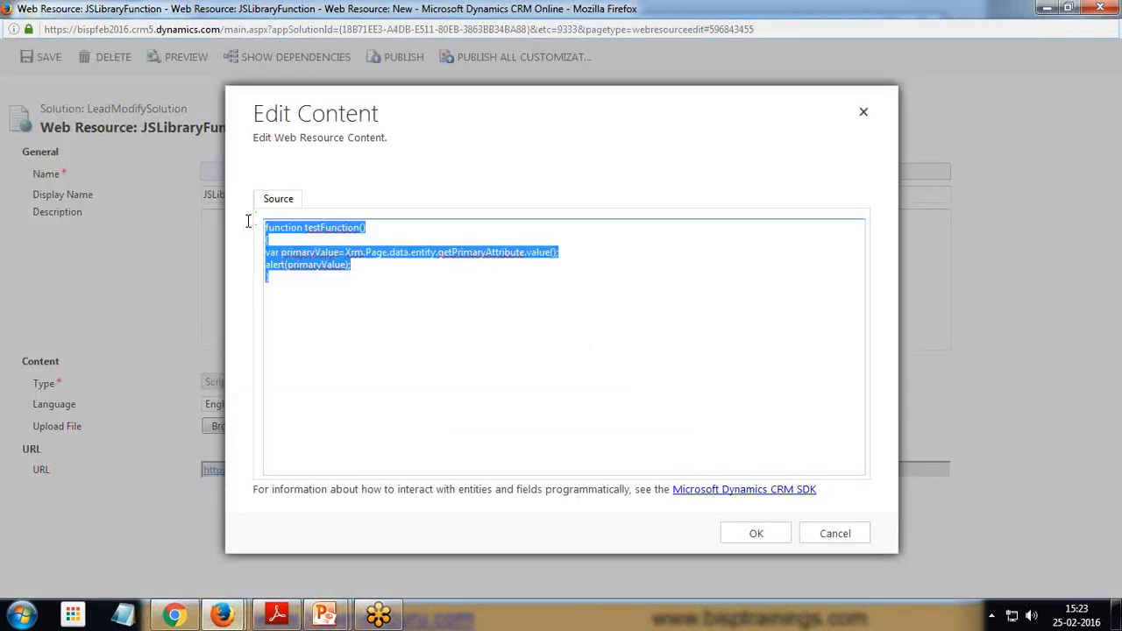
click(122, 616)
key(ctrl+v)
drag(686, 323, 389, 293)
click(817, 289)
click(864, 112)
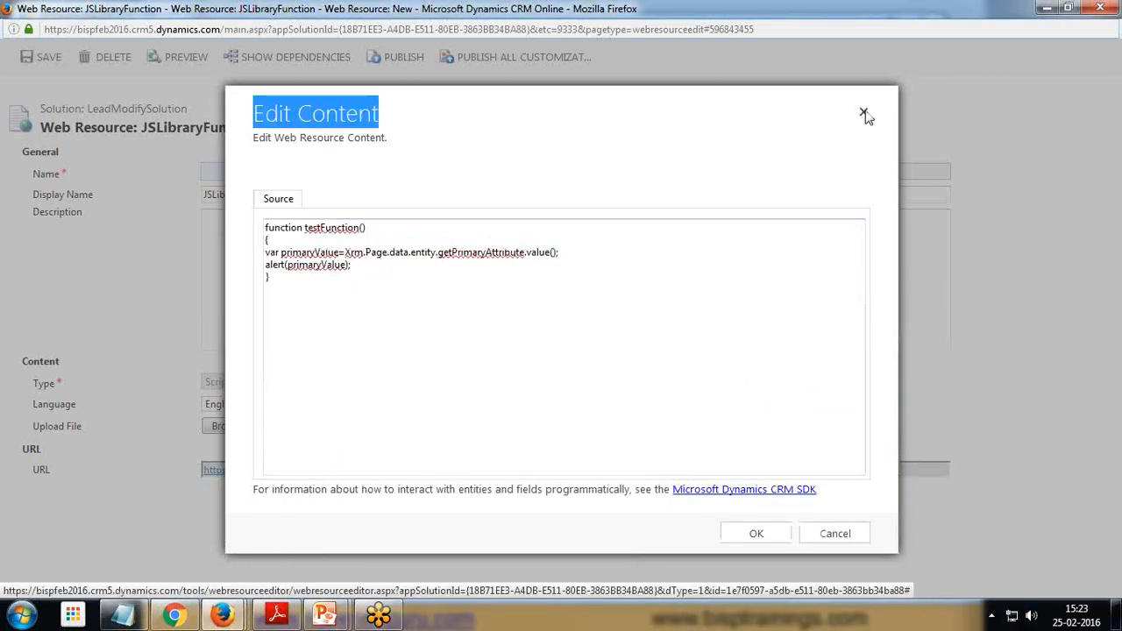
Close the web resource, save and close the solution, and open Ribbon Workbench
click(1100, 8)
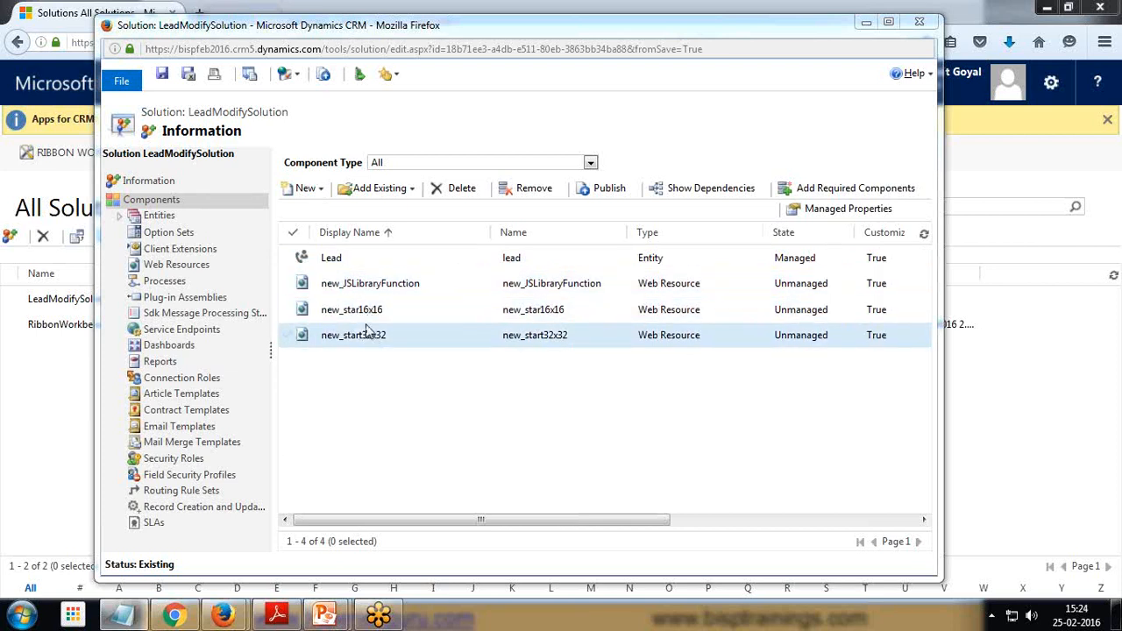
click(188, 77)
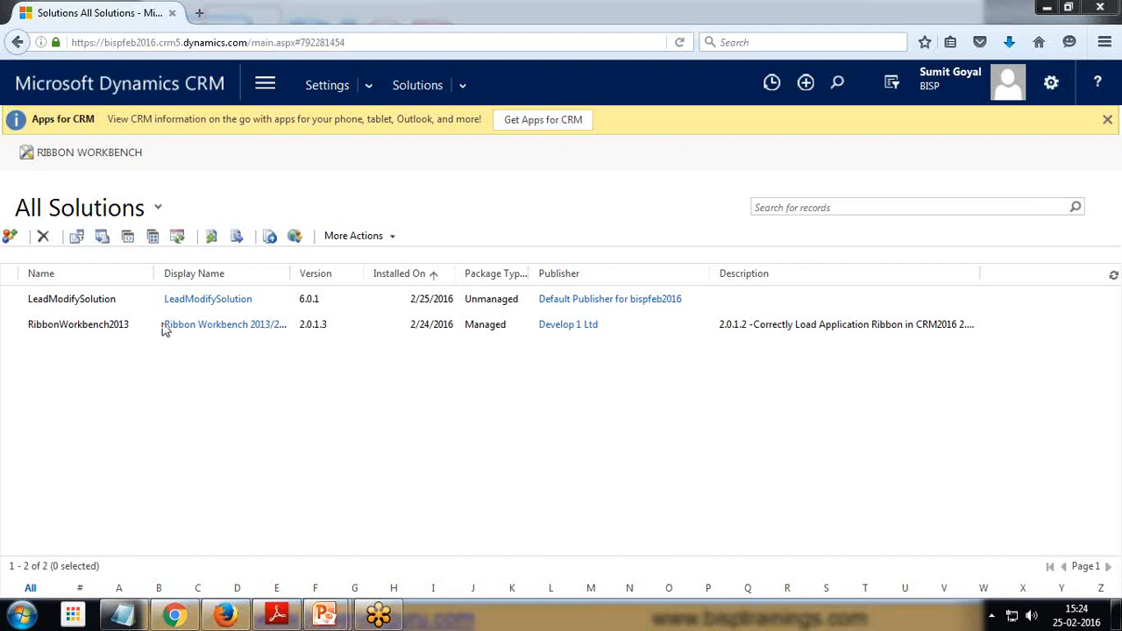
click(84, 154)
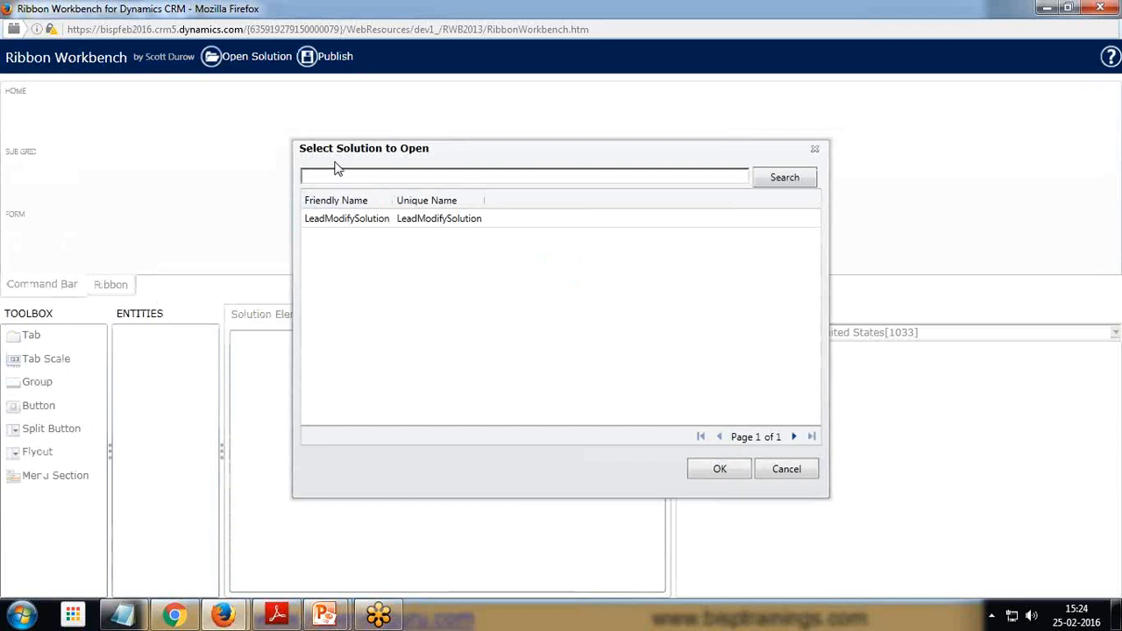
Open LeadModifySolution in Ribbon Workbench and check an existing lead's form command bar in the CRM window
double_click(346, 228)
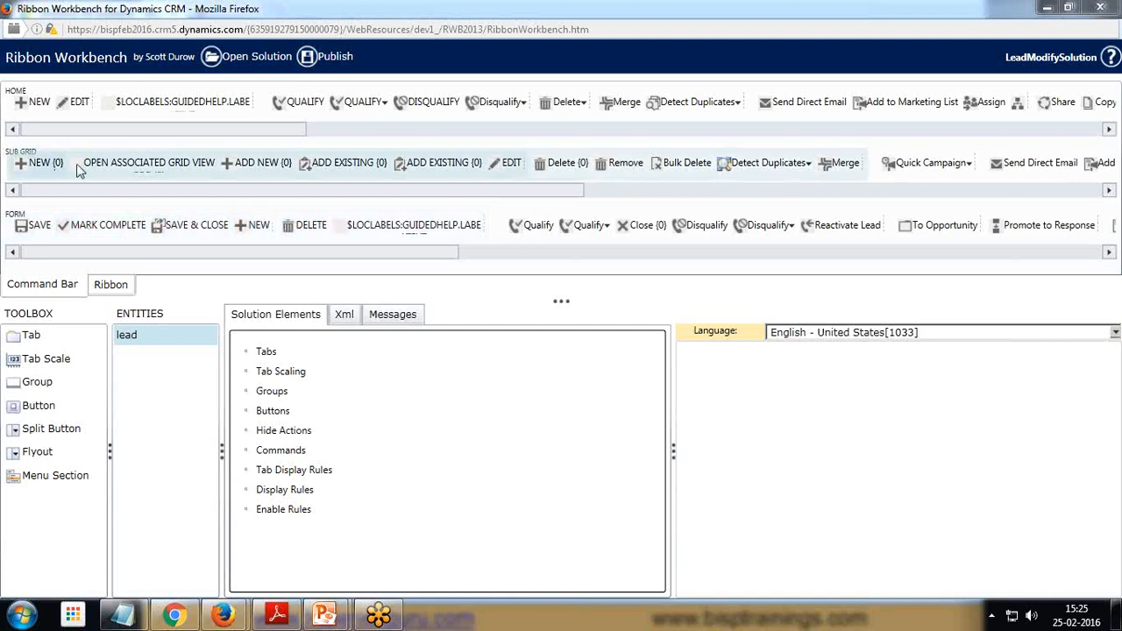
mouse_move(223, 616)
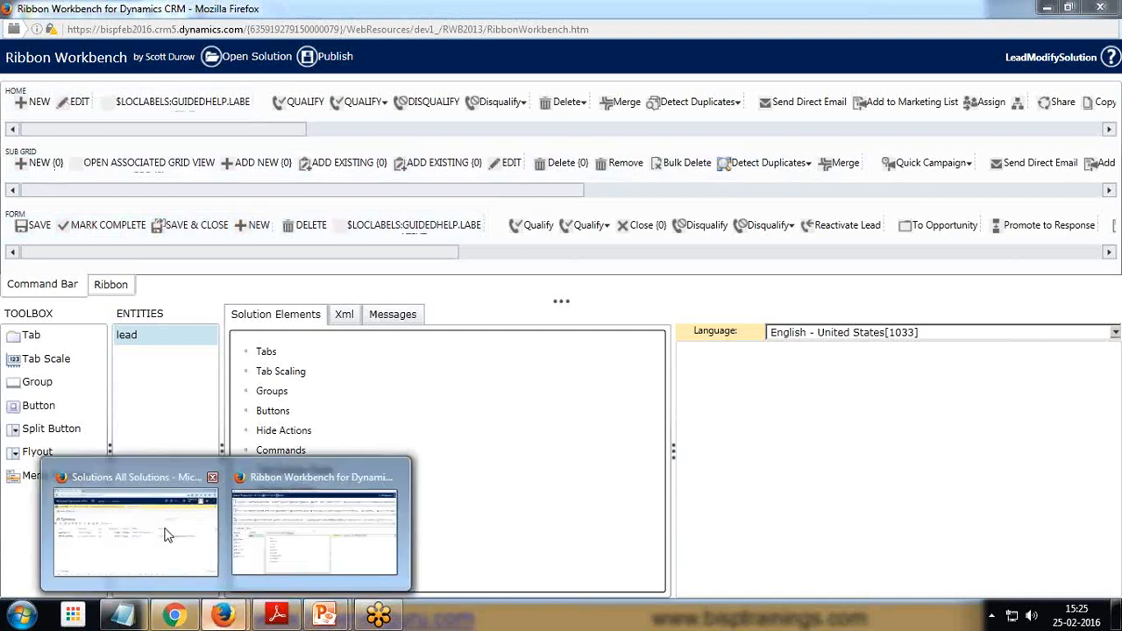
click(163, 531)
click(264, 84)
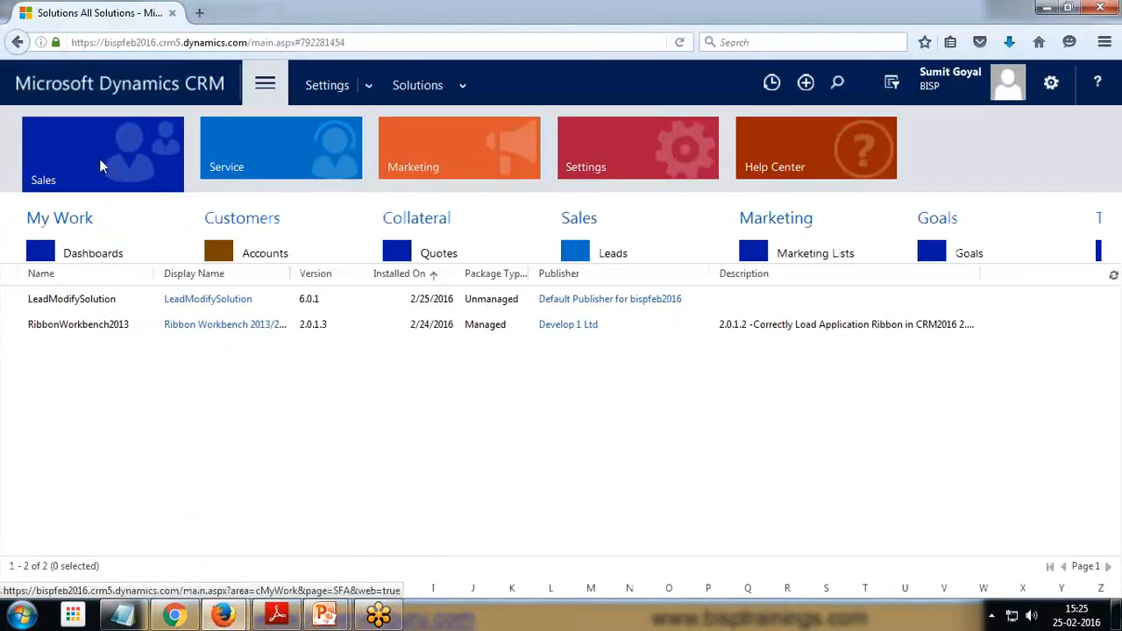
click(613, 255)
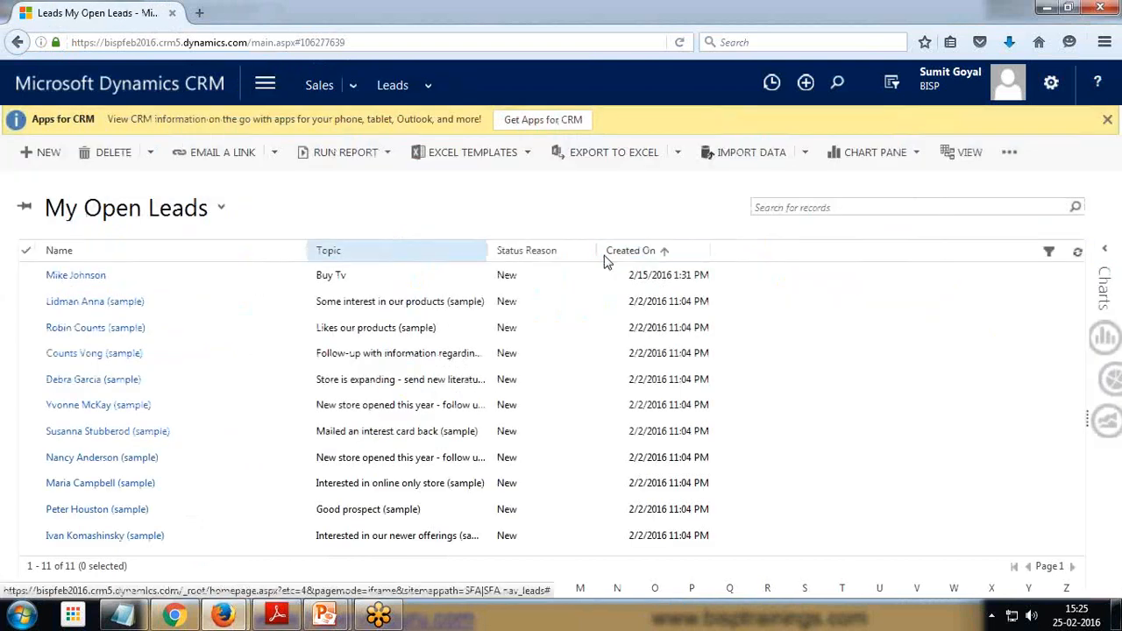
click(83, 305)
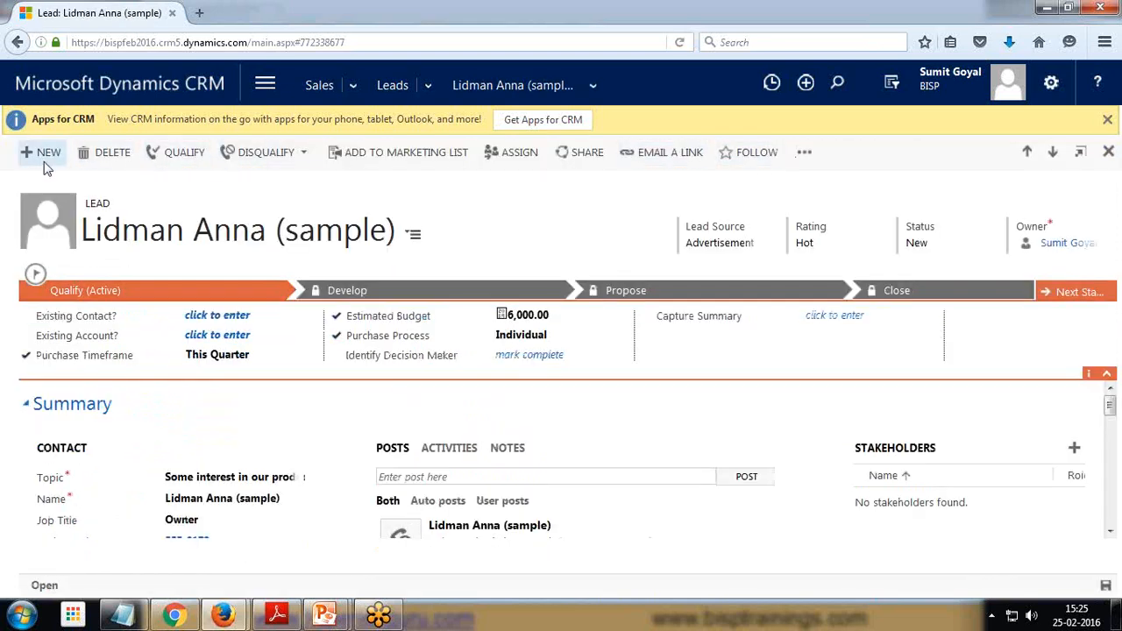
mouse_move(222, 615)
click(285, 537)
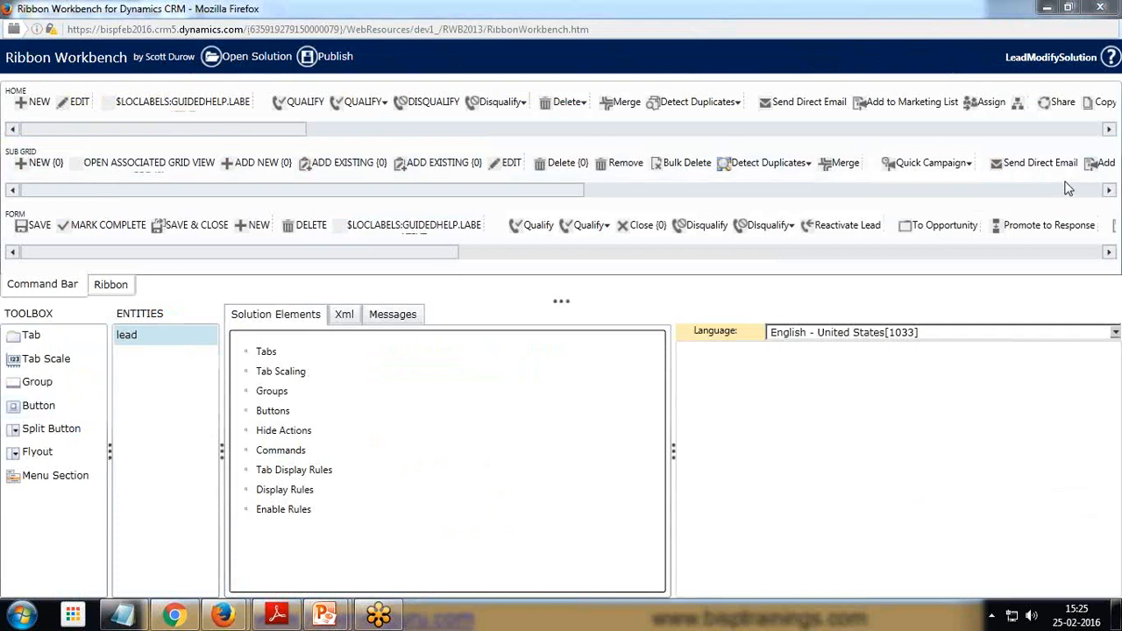
Add a new button to the Lead form command bar and move it after the NEW button
mouse_move(38, 406)
mouse_down()
mouse_move(122, 231)
mouse_move(75, 221)
mouse_move(190, 234)
mouse_move(61, 228)
mouse_up()
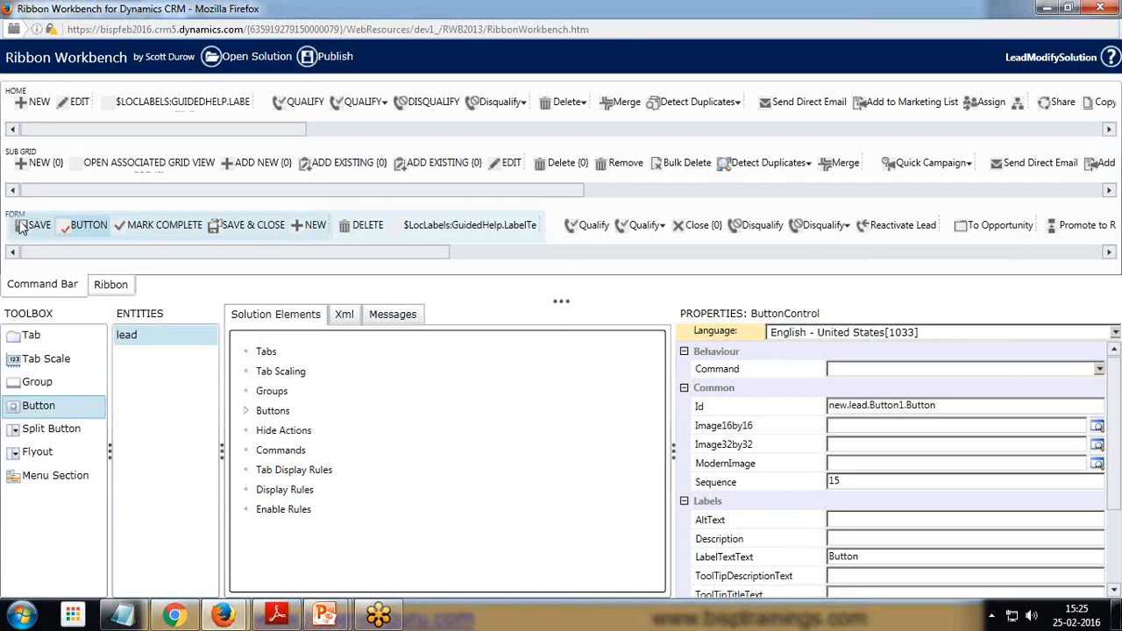
drag(87, 226, 320, 244)
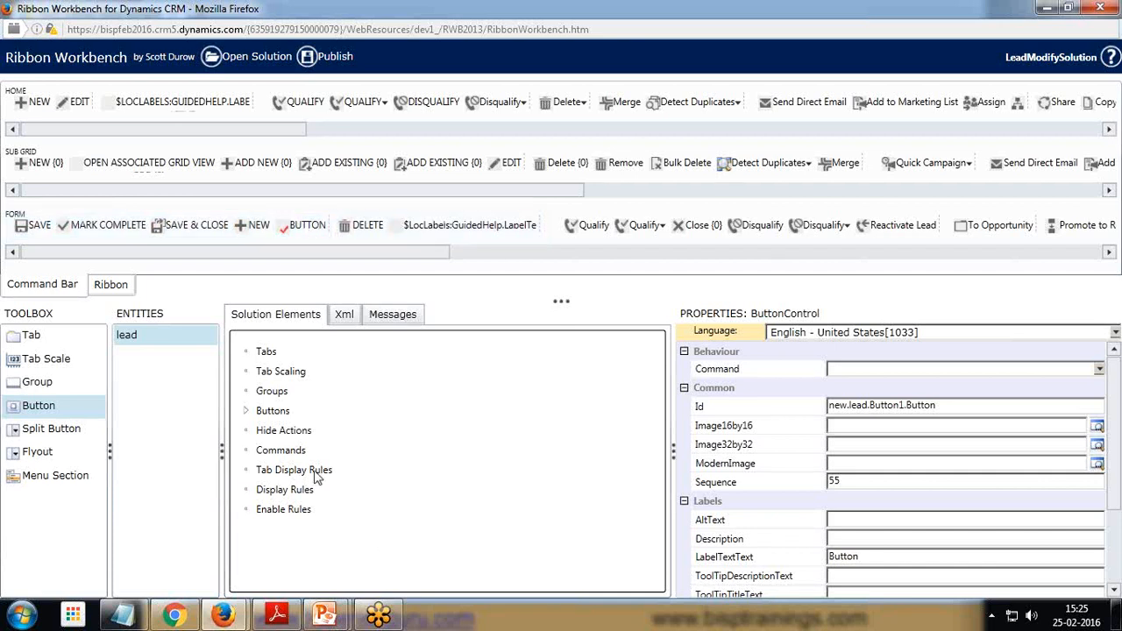
Add a new command and set its Id to lead.jsfuncton.button.command
right_click(278, 451)
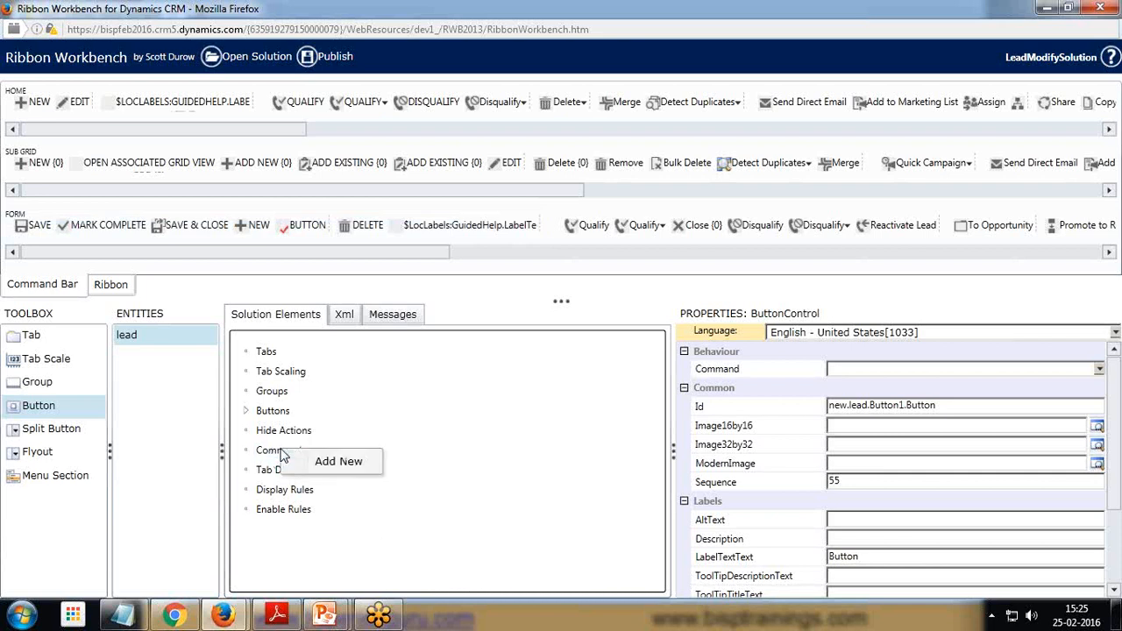
click(317, 463)
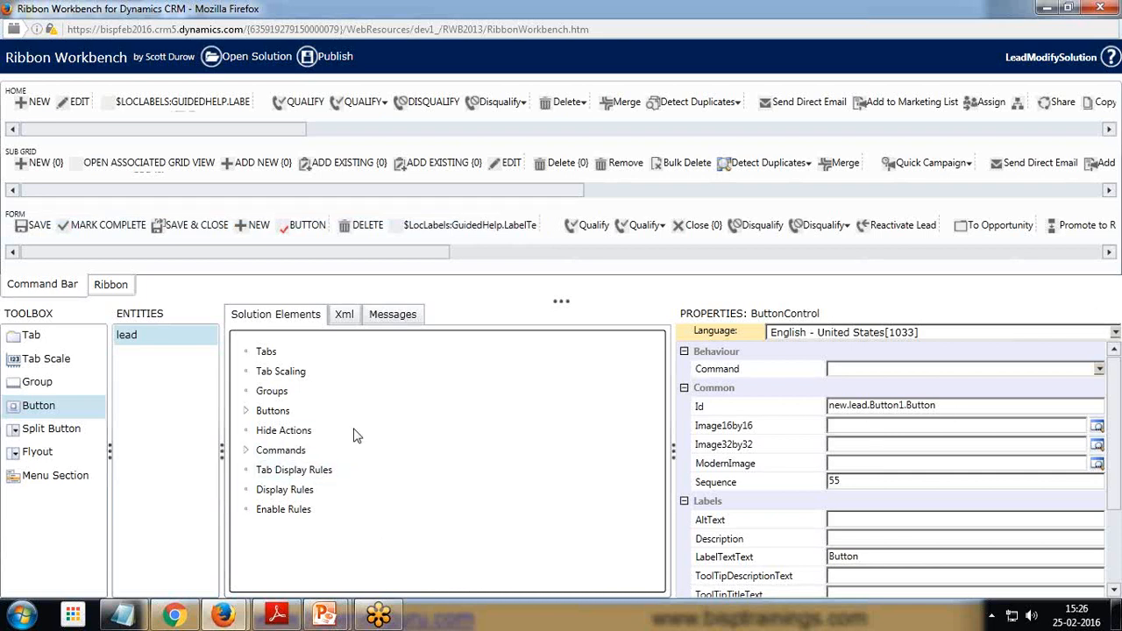
click(247, 450)
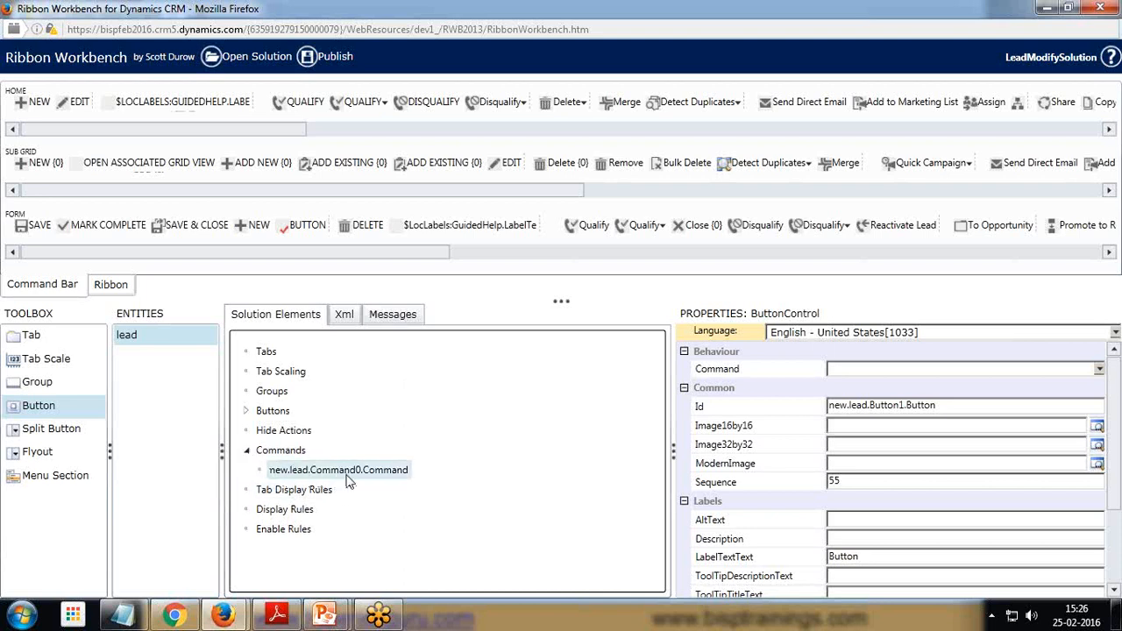
click(386, 478)
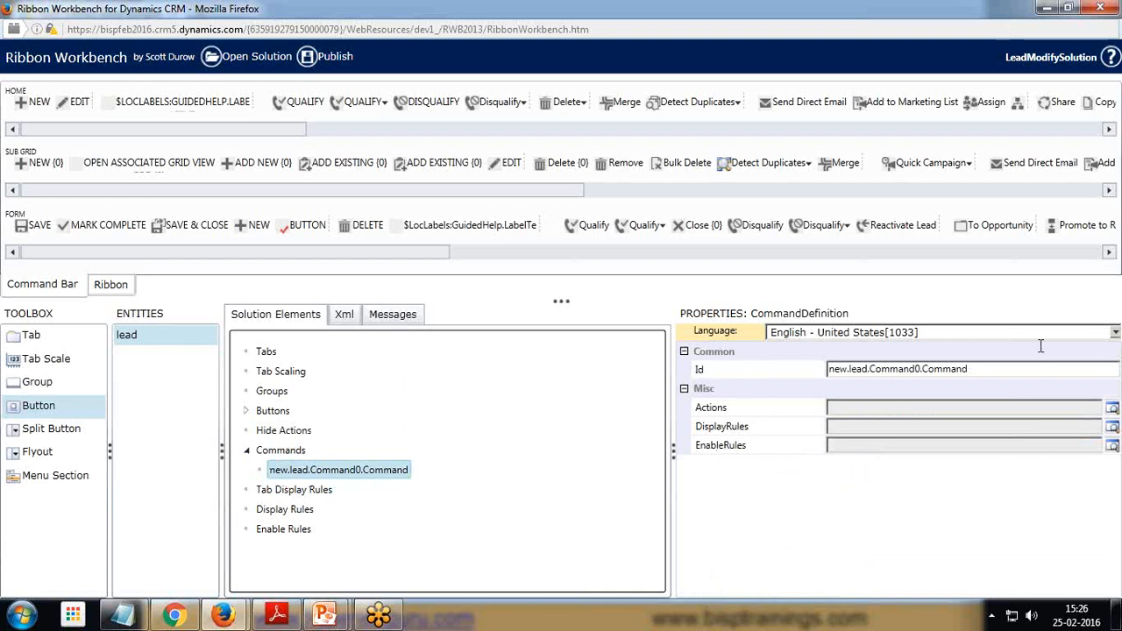
click(978, 369)
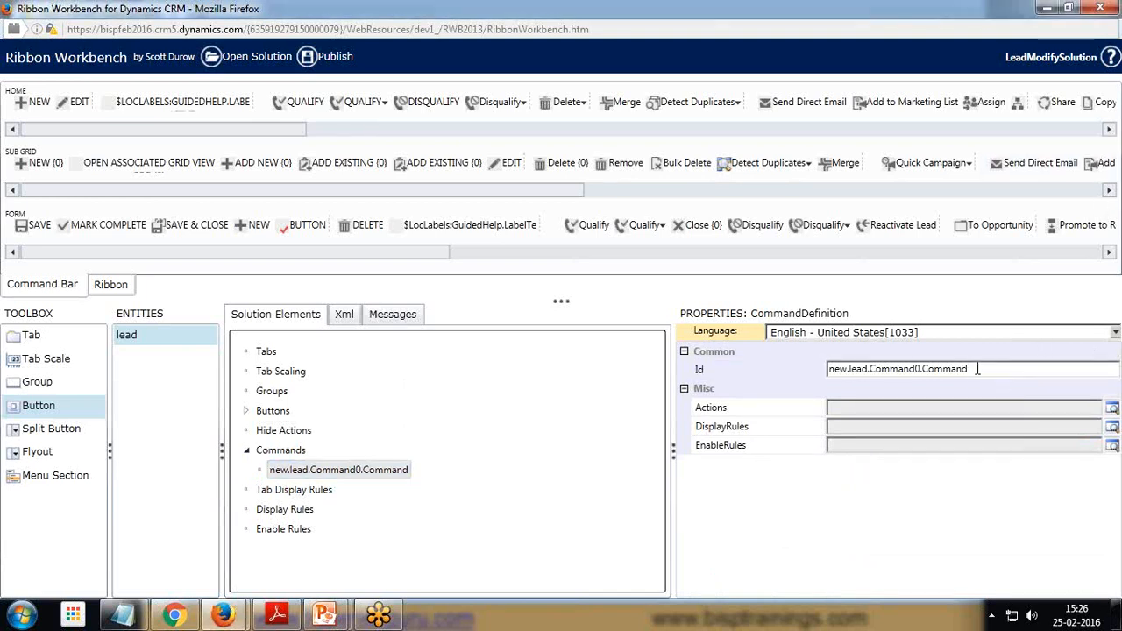
click(932, 371)
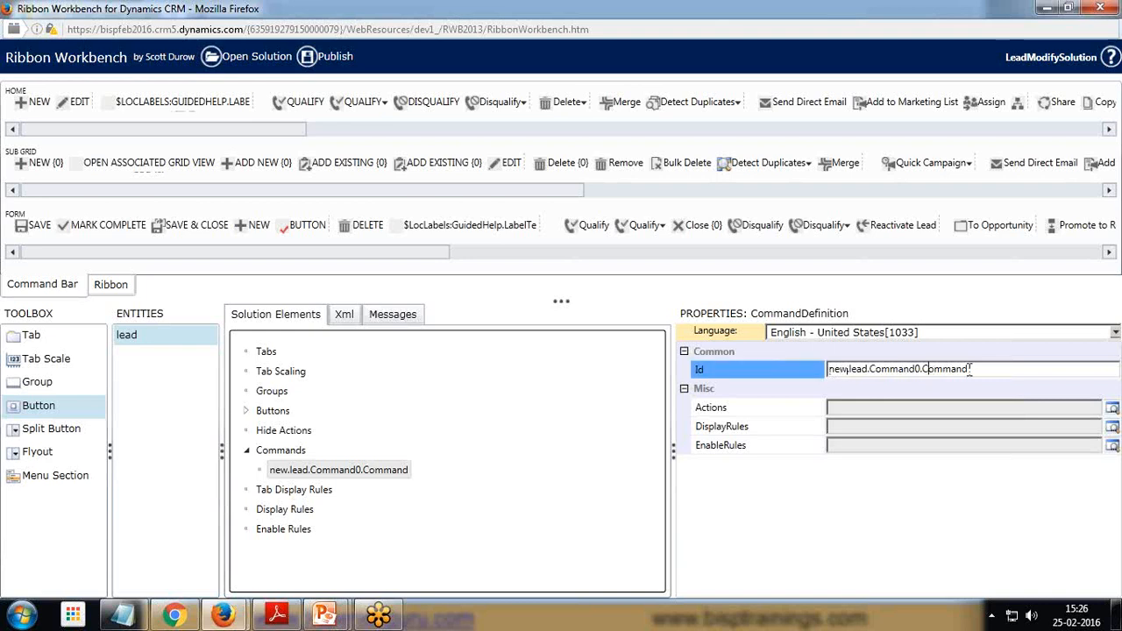
drag(970, 368, 830, 387)
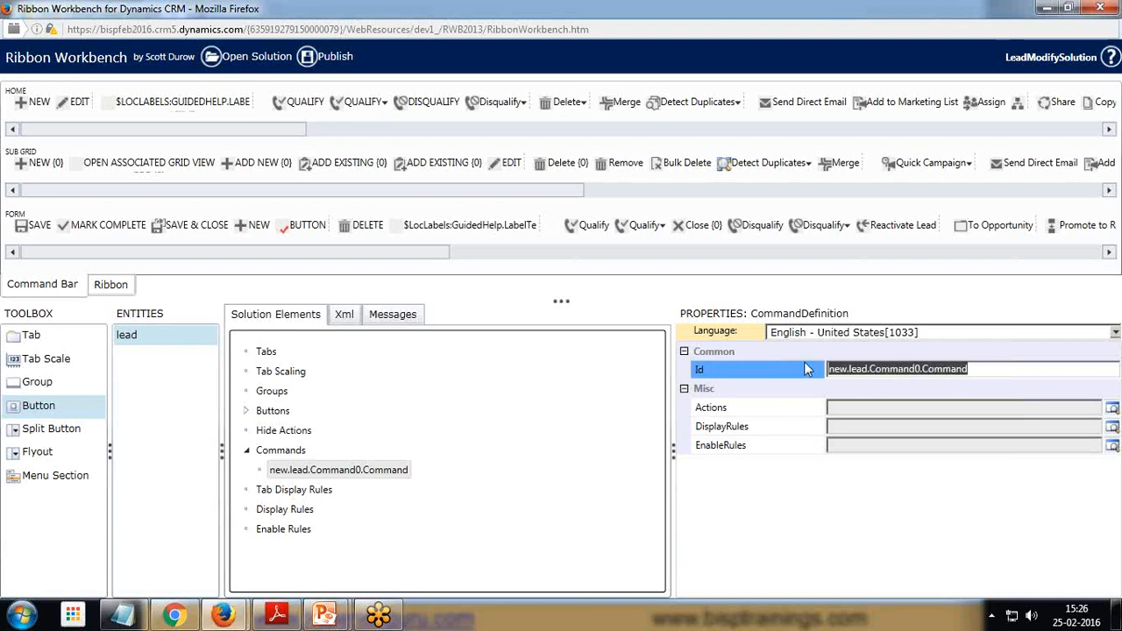
key(BackSpace)
text(lead.)
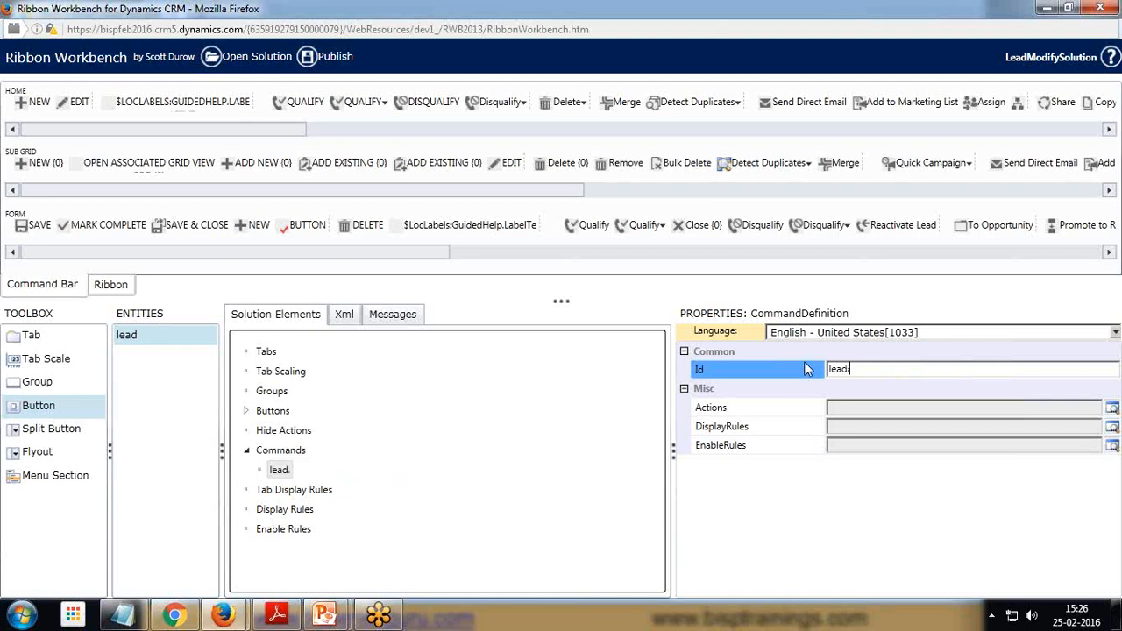
text(jsfunct)
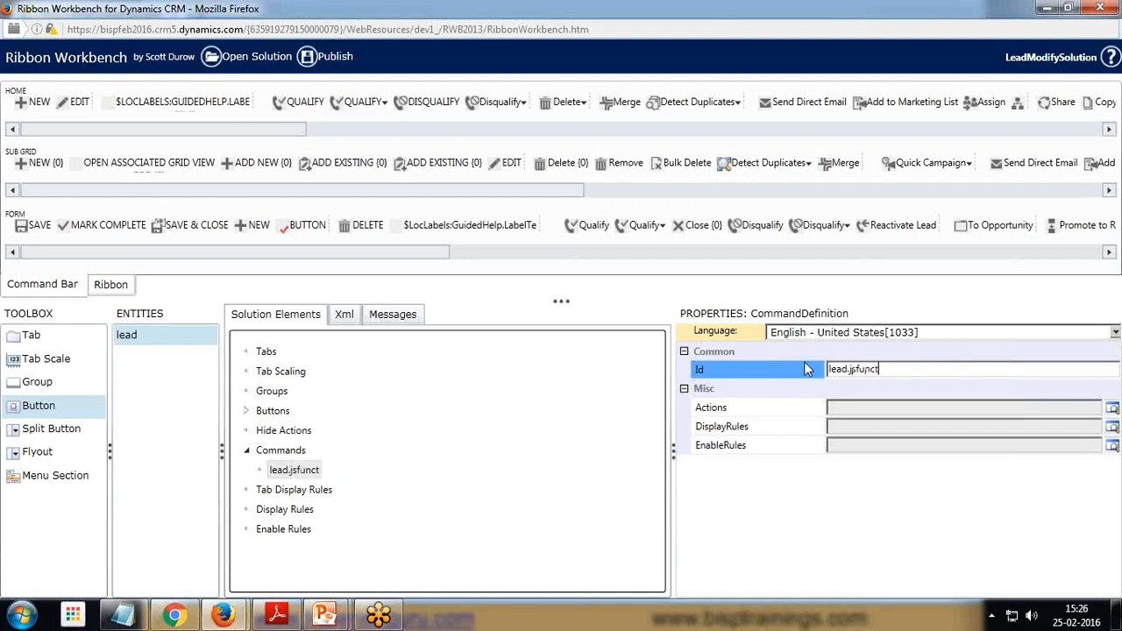
text(on.button.command)
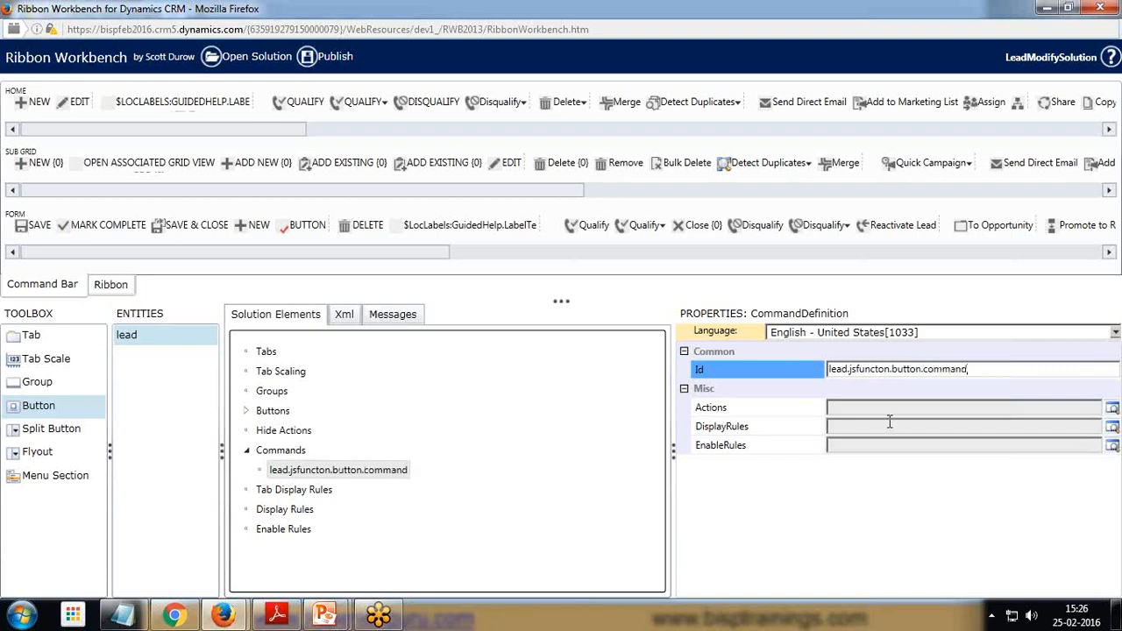
Add a JavaScript Function Action to the command with function name testFunction copied from the script
click(892, 409)
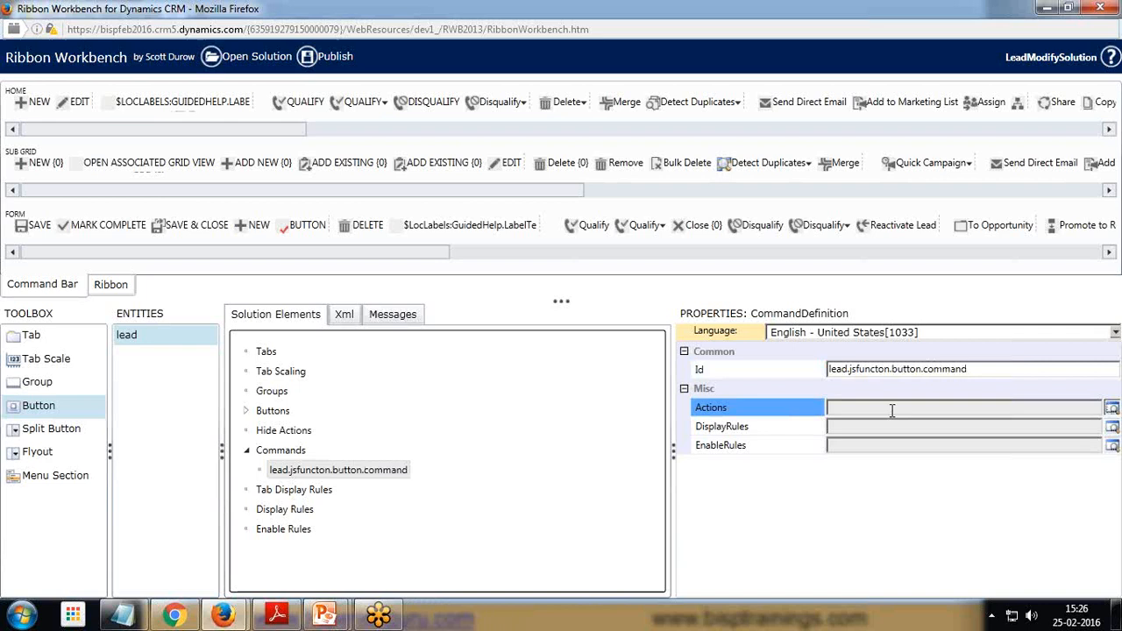
click(1112, 408)
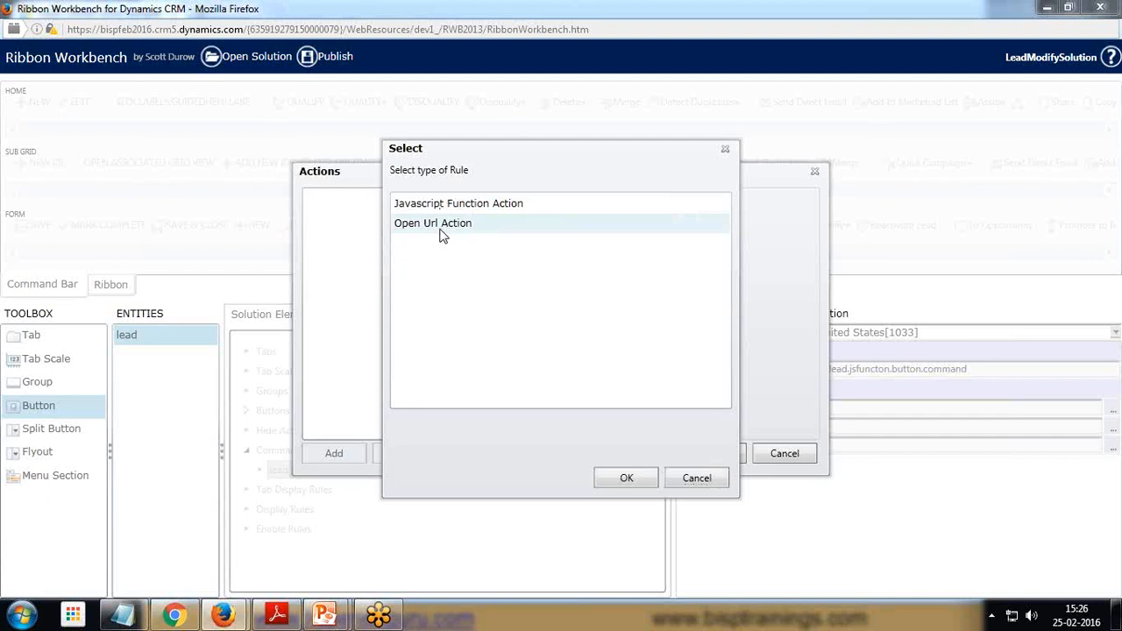
click(448, 207)
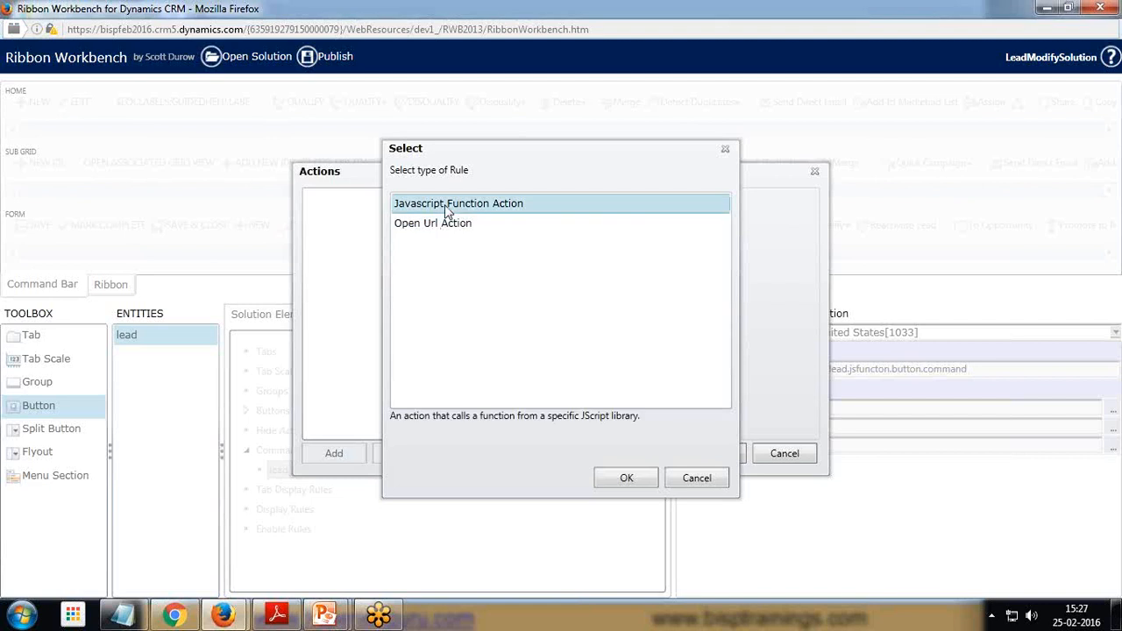
click(625, 478)
click(771, 218)
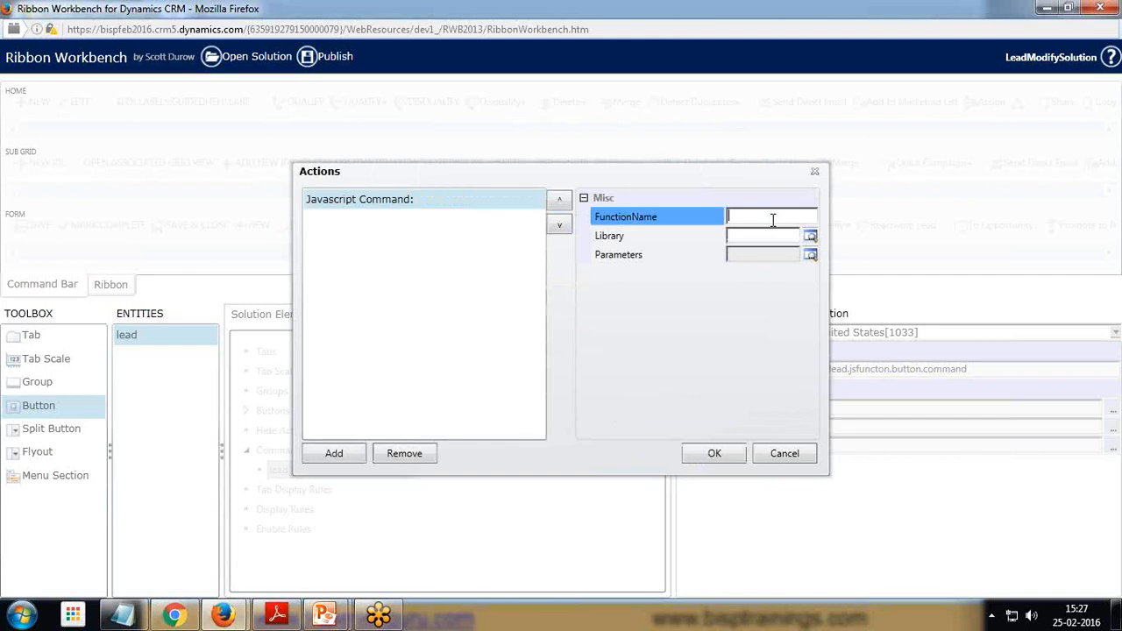
click(110, 619)
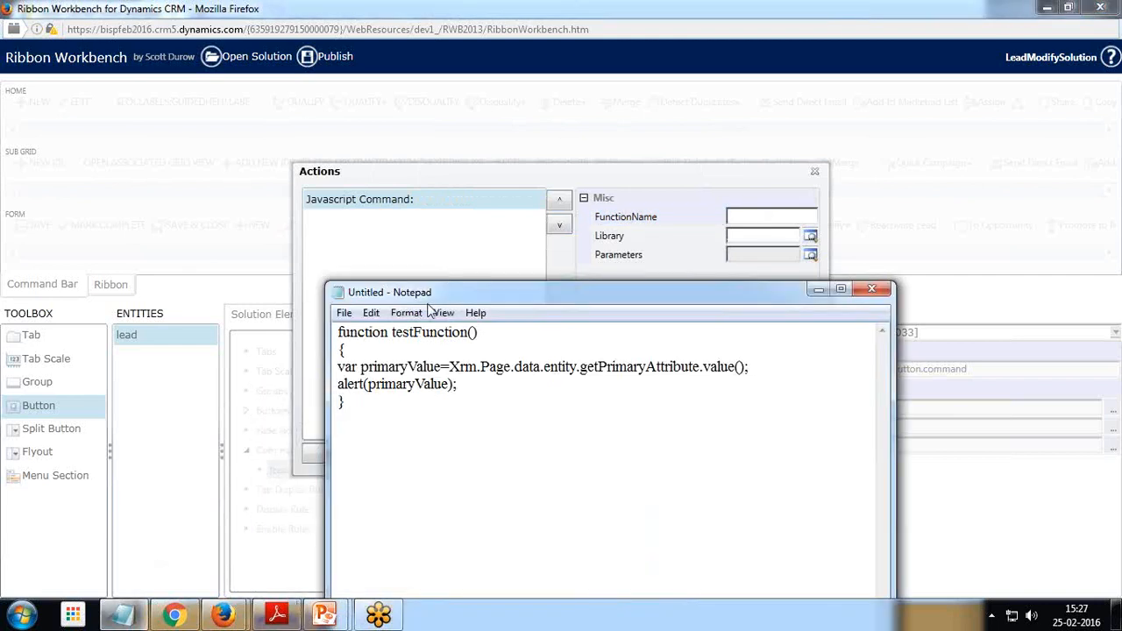
drag(394, 332, 464, 333)
click(818, 289)
click(773, 217)
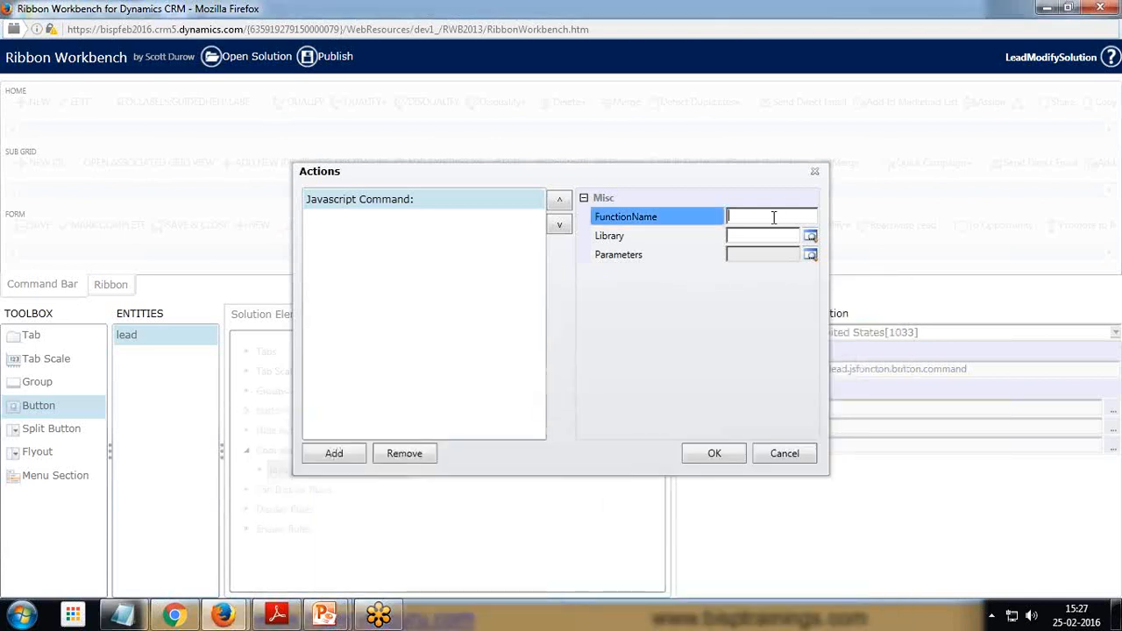
text(testFunction)
Set the action's library to the JSLibraryFunction web resource and confirm the actions
click(810, 236)
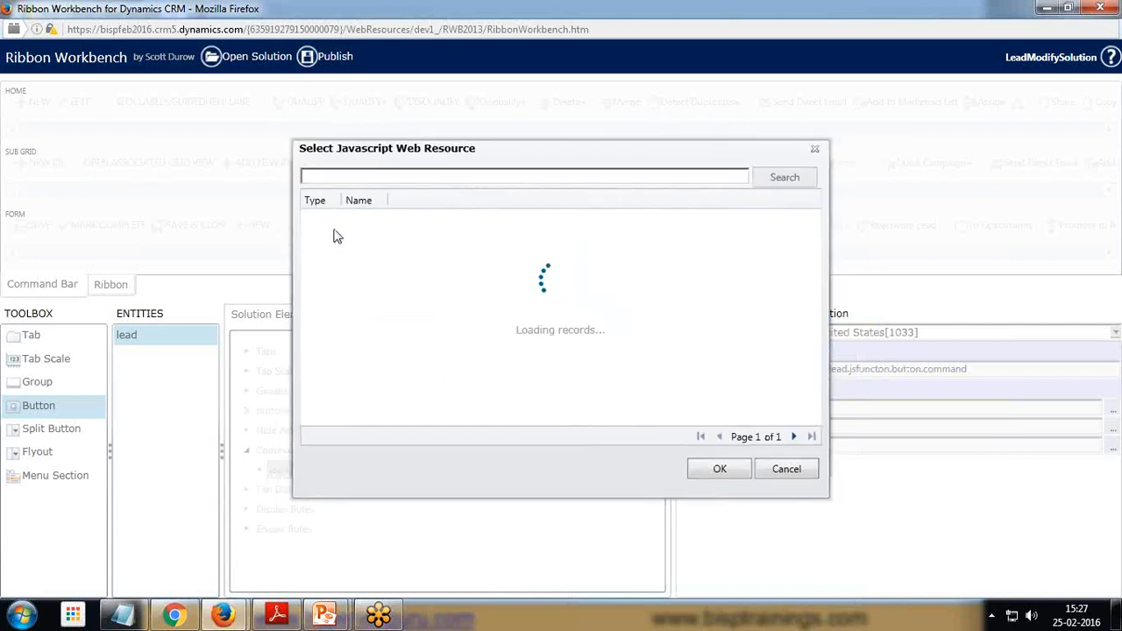
click(352, 222)
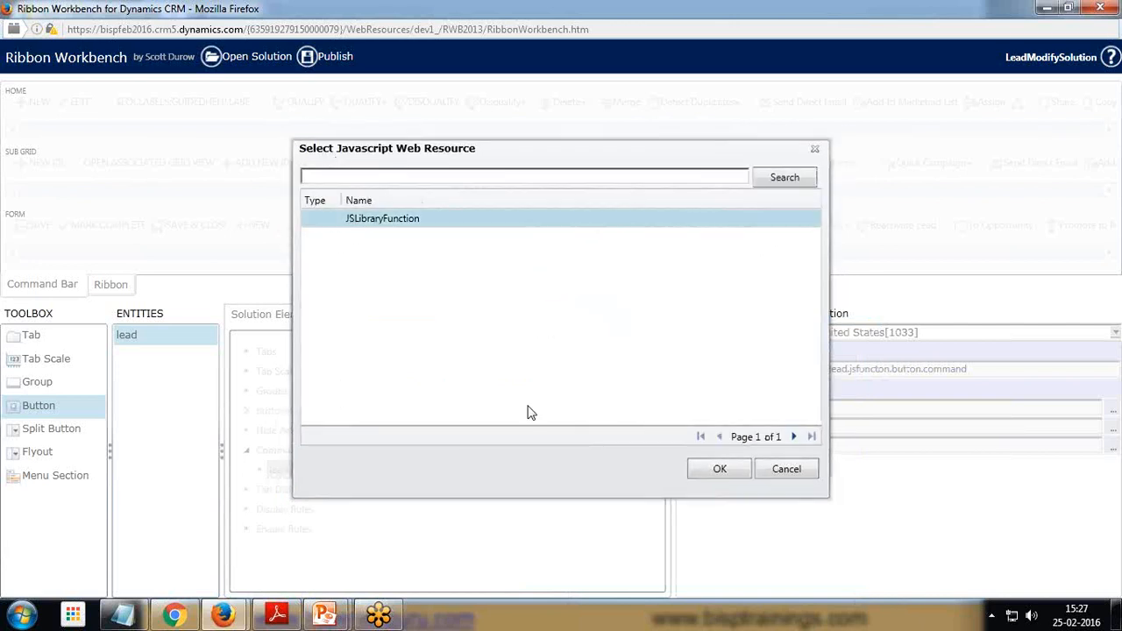
click(716, 468)
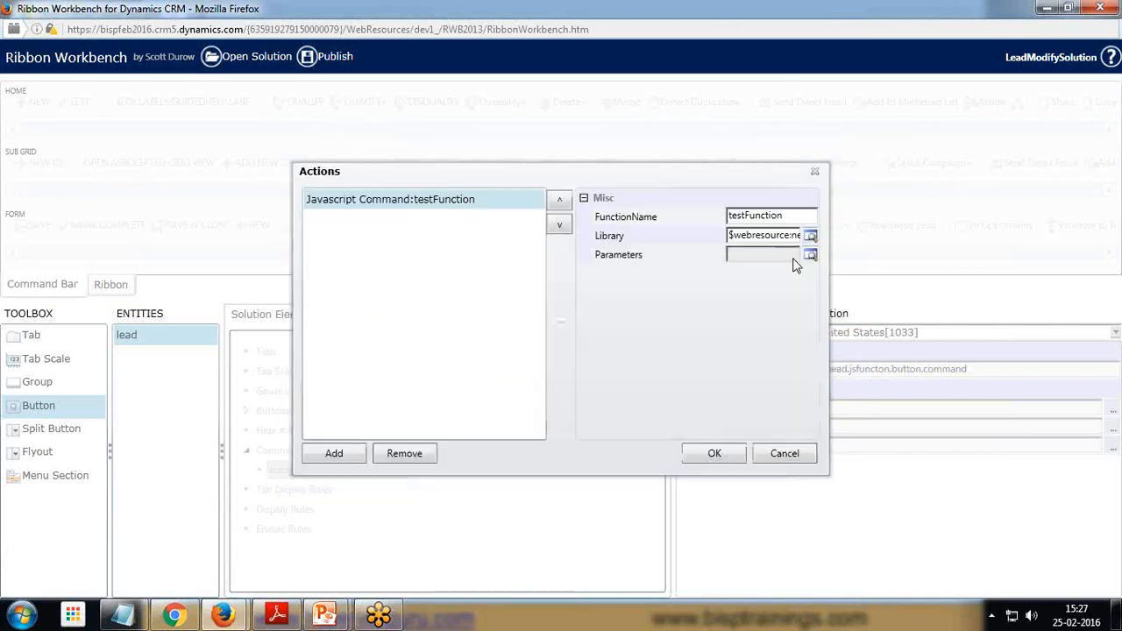
click(714, 454)
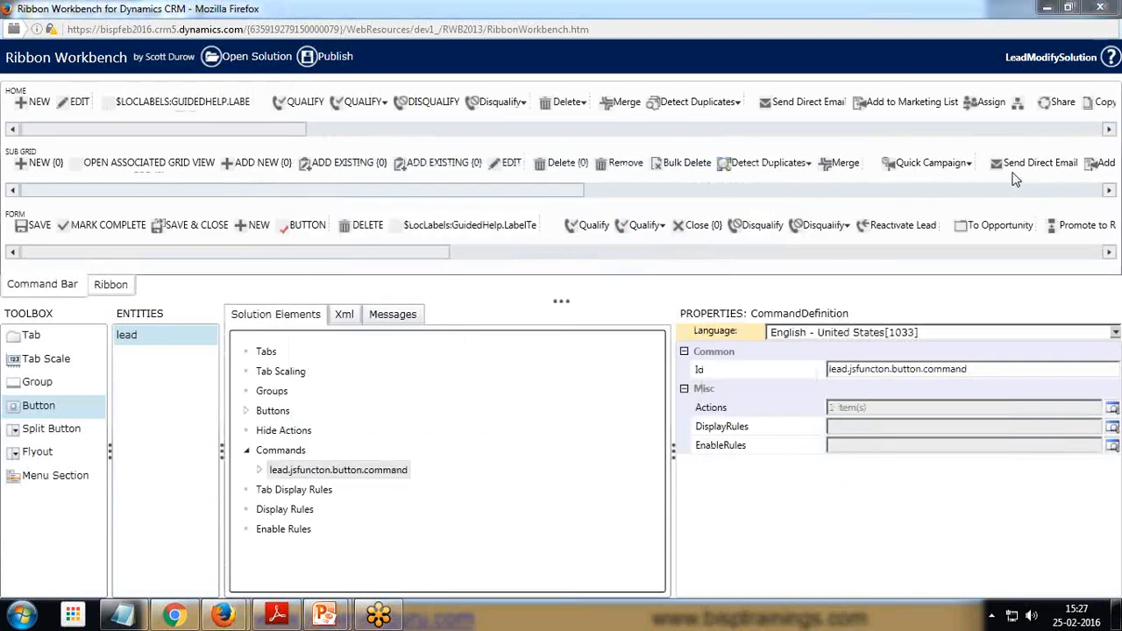
Select the new button and set its 16x16 image to the new_star16x16 web resource
click(305, 226)
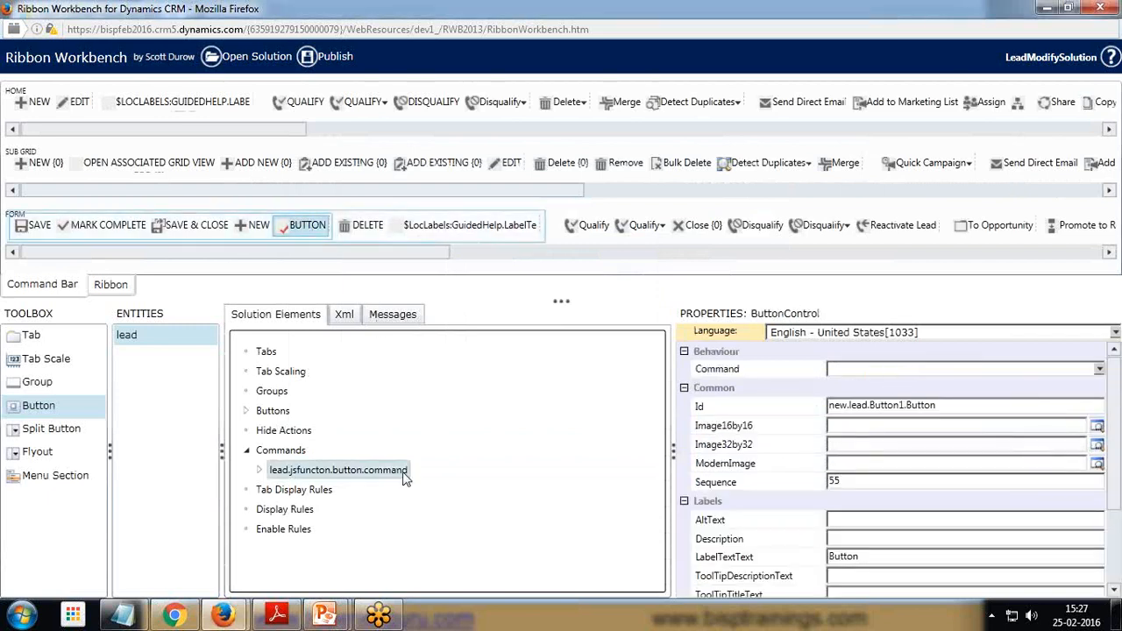
click(247, 411)
click(302, 429)
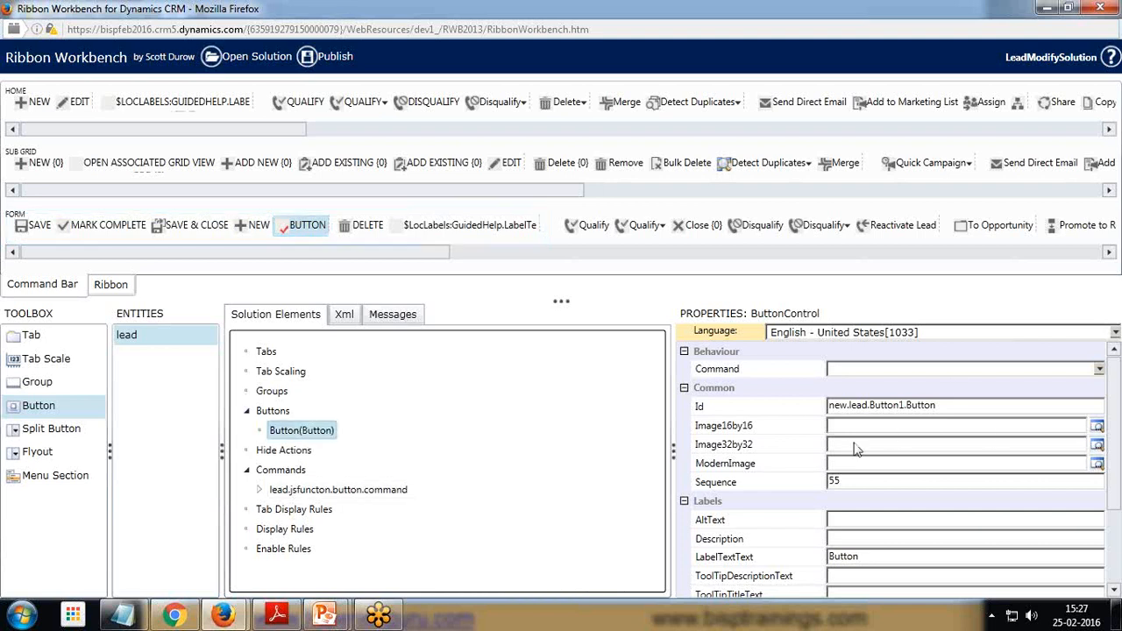
click(1096, 426)
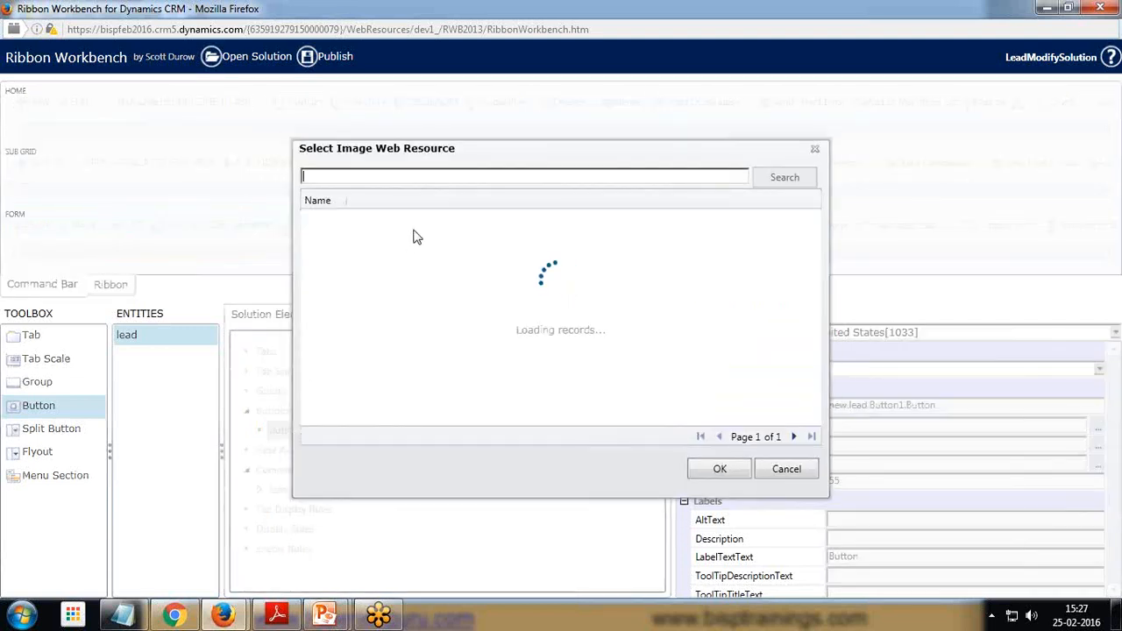
click(344, 221)
click(719, 469)
Set the button's 32x32 image to the new_start32x32 web resource
click(853, 447)
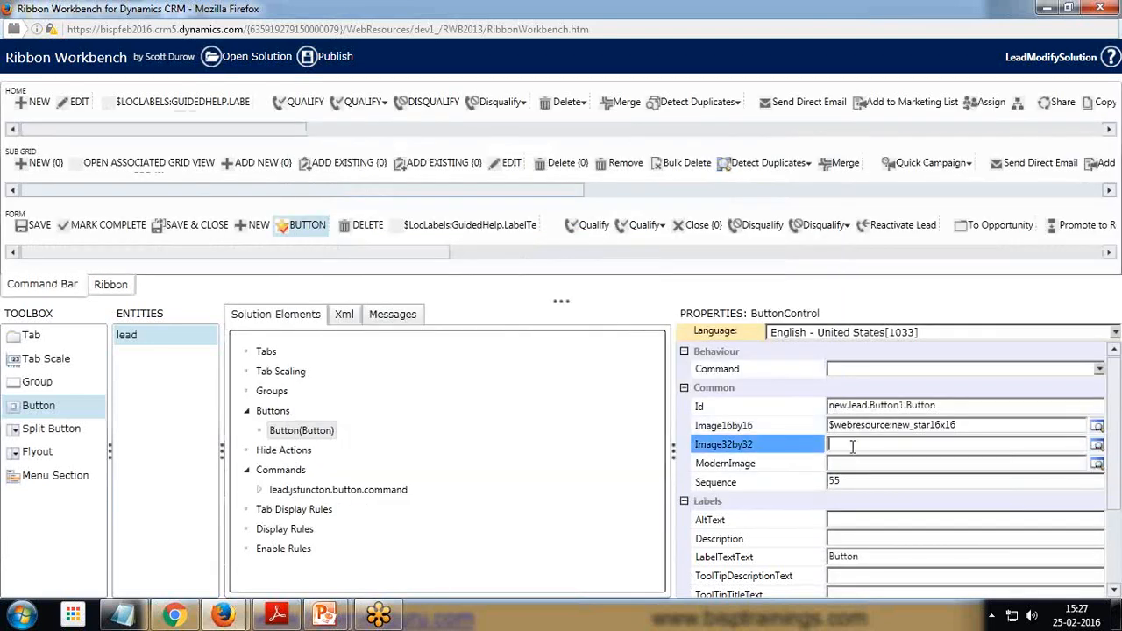
click(1097, 444)
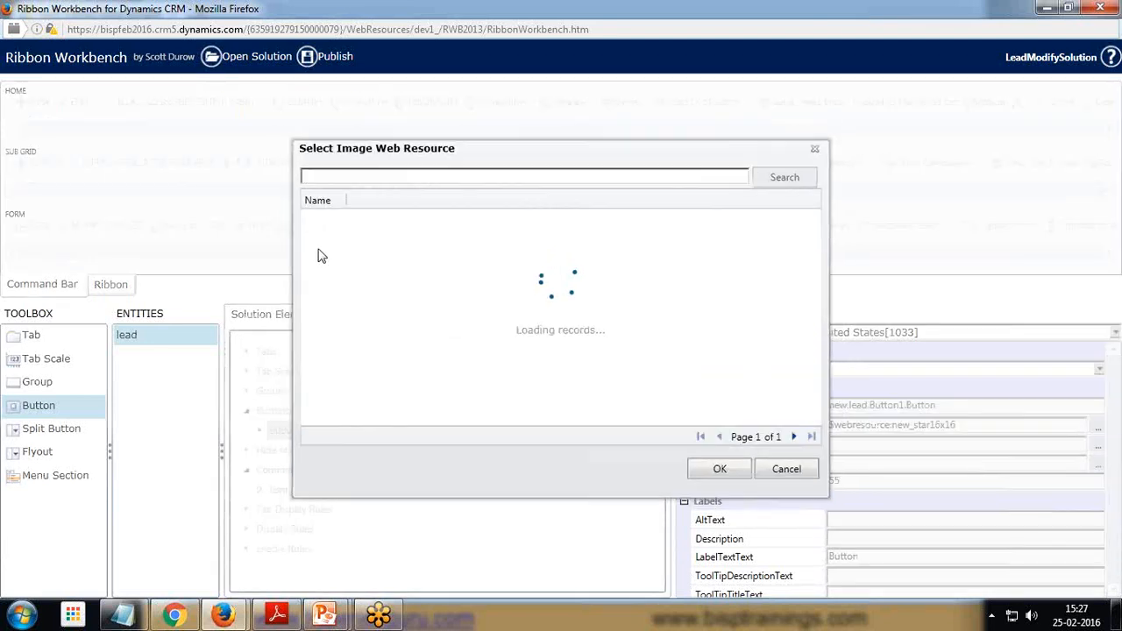
click(326, 239)
click(709, 470)
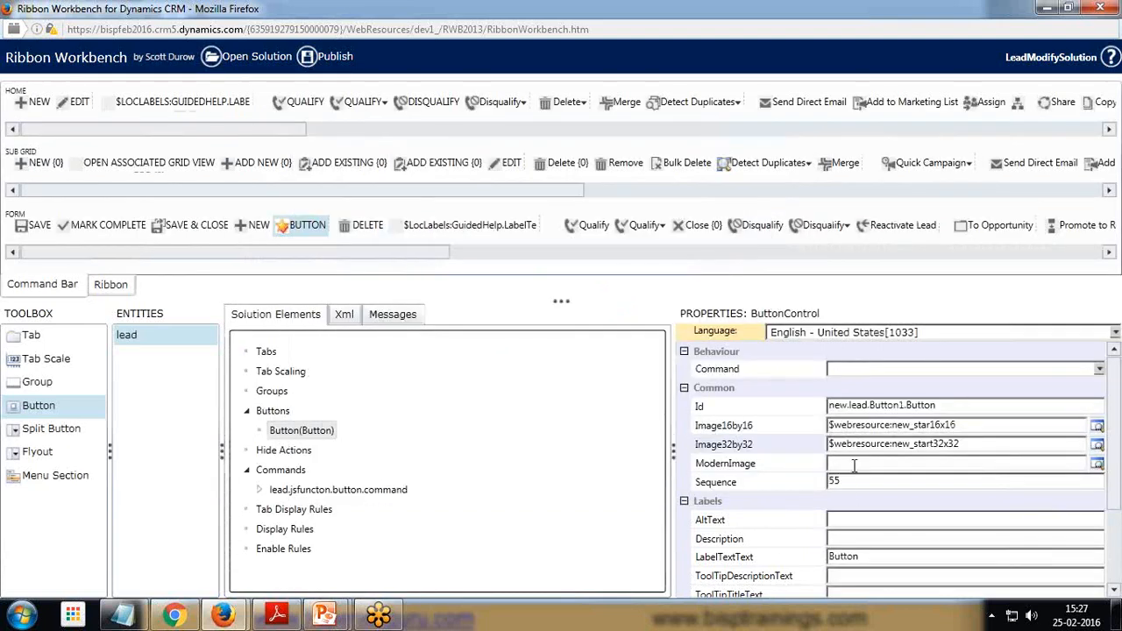
Set the button's alt text to BISP
click(850, 520)
scroll(850, 517, down, 3)
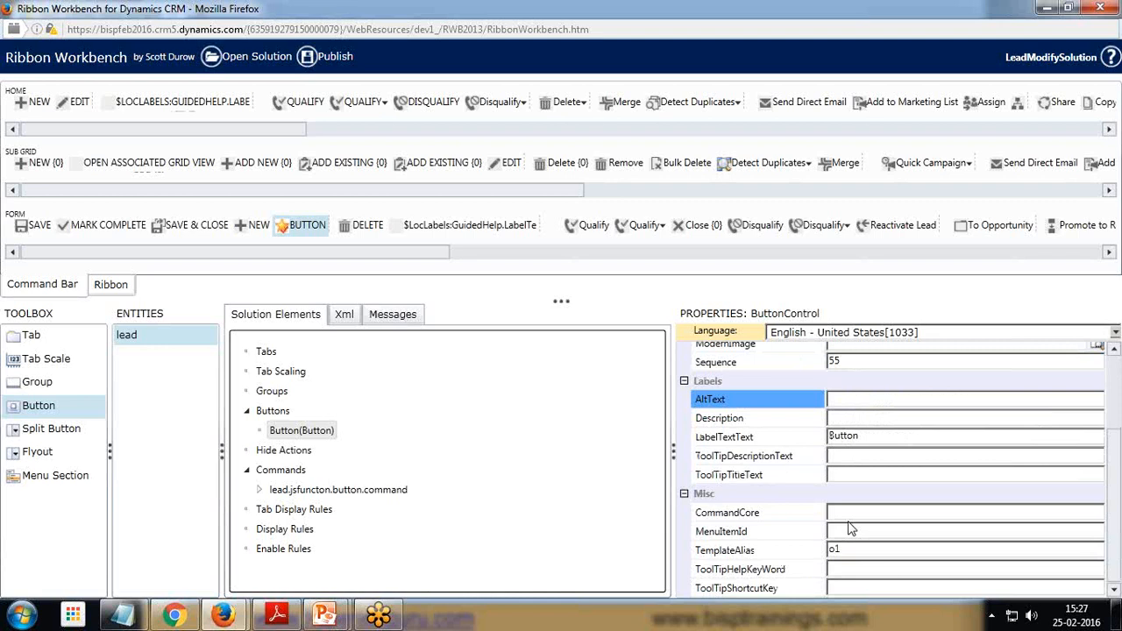
scroll(848, 495, up, 2)
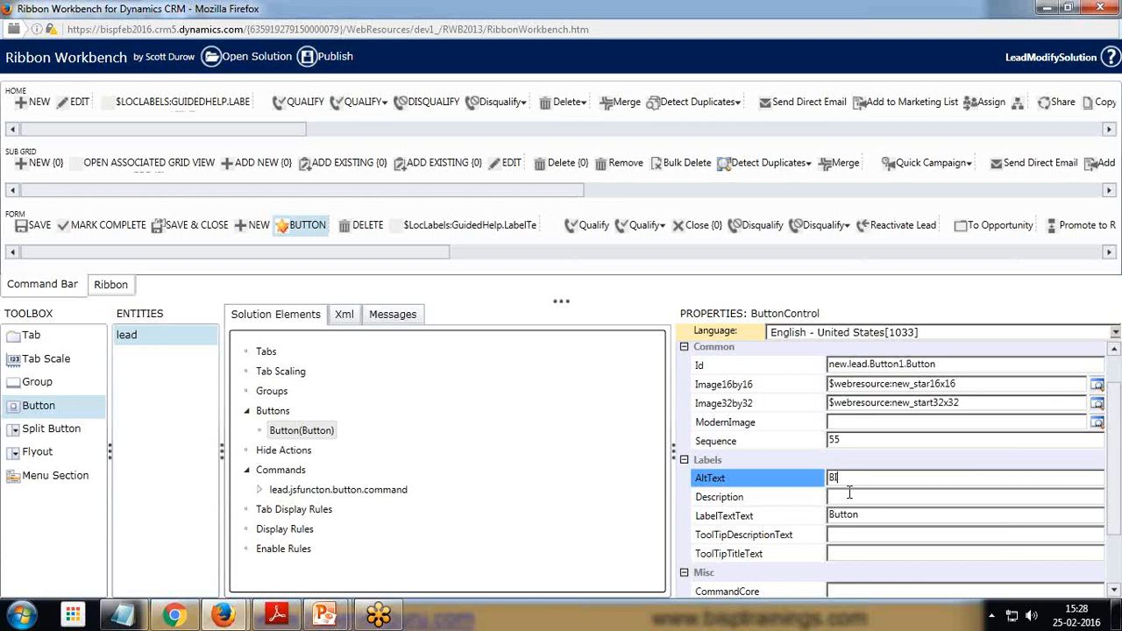
text(SP)
key(Return)
Set the button's description to Button to call a function
click(848, 494)
text(Button to call a)
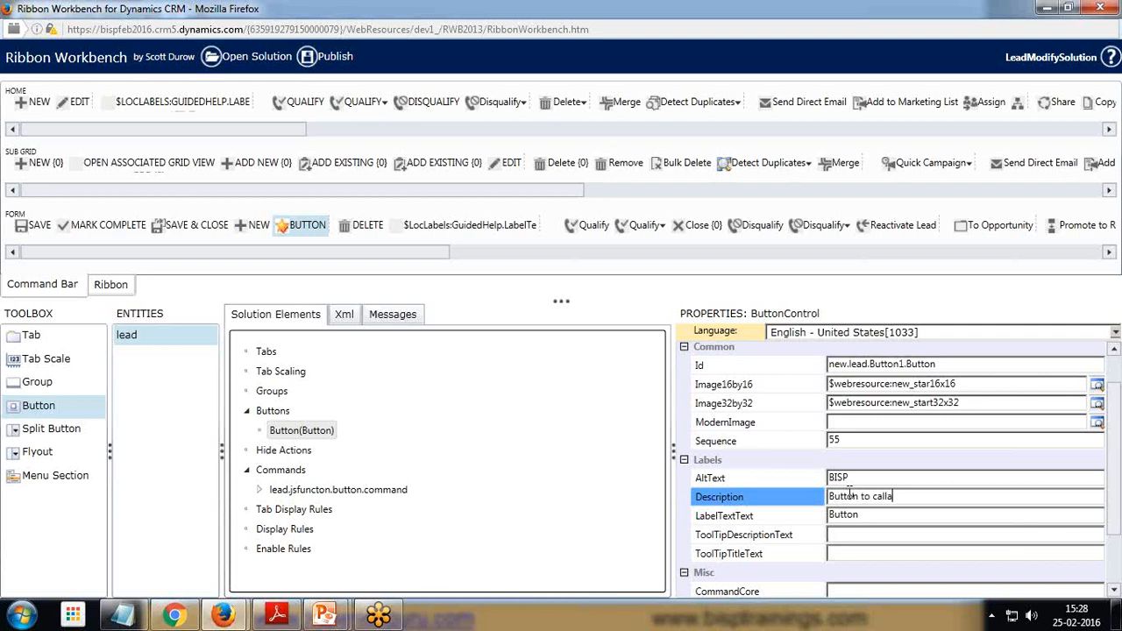
text( function)
Set the button's label text to Call JS Function
double_click(870, 514)
key(BackSpace)
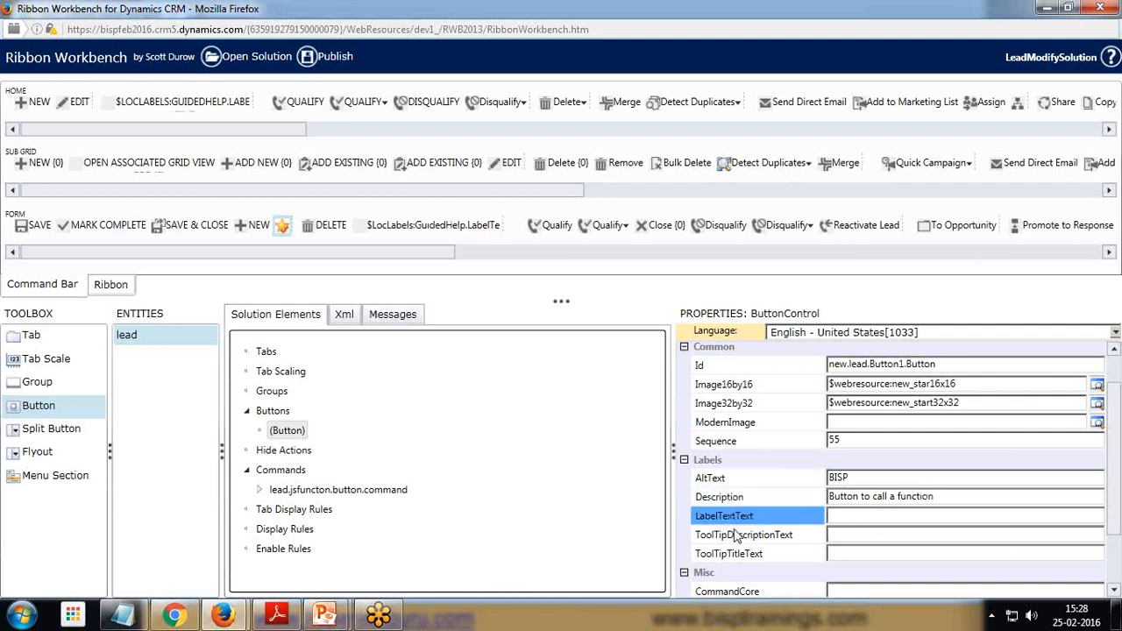
text(Ca)
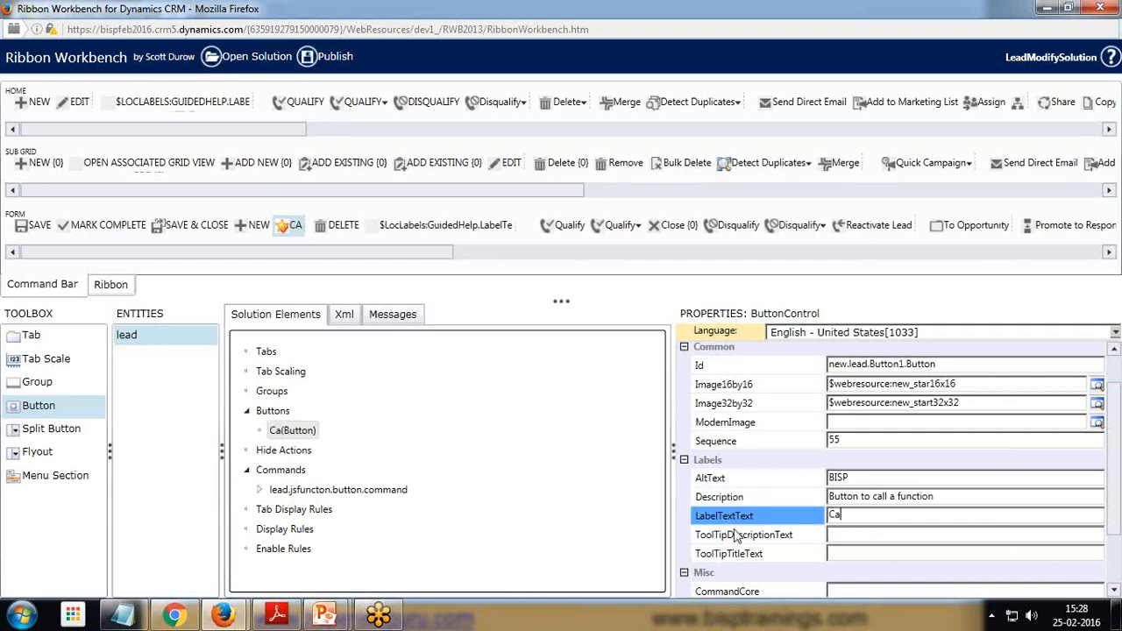
text(ll JS Function)
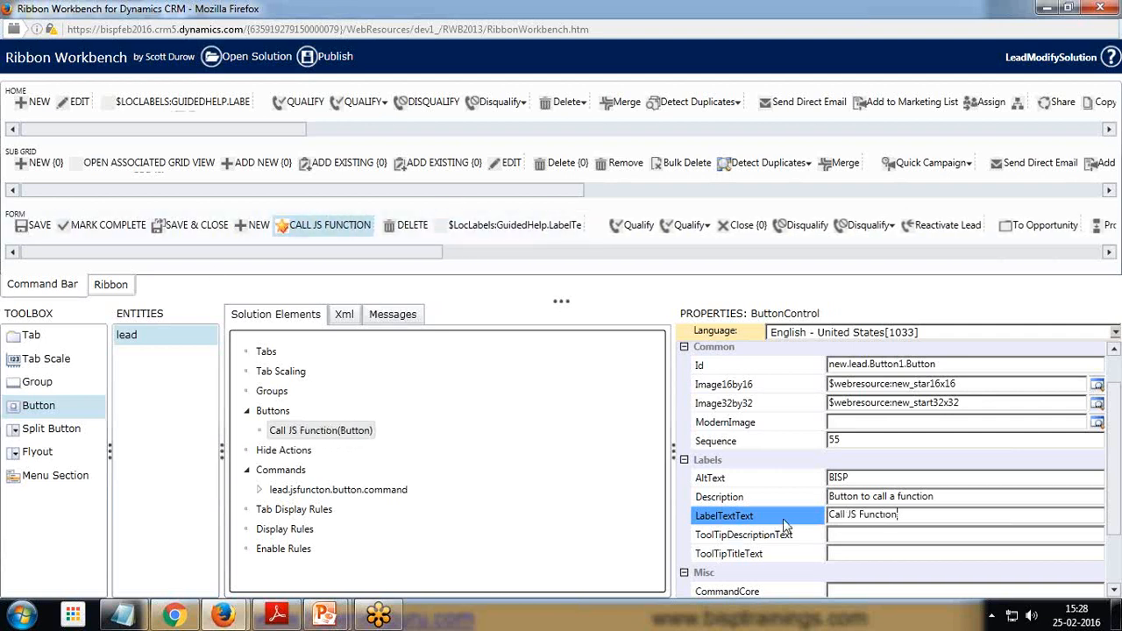
Set the tooltip description to Call Javascript Function and the tooltip title to Call JS Function
click(871, 535)
text(Call Javascri)
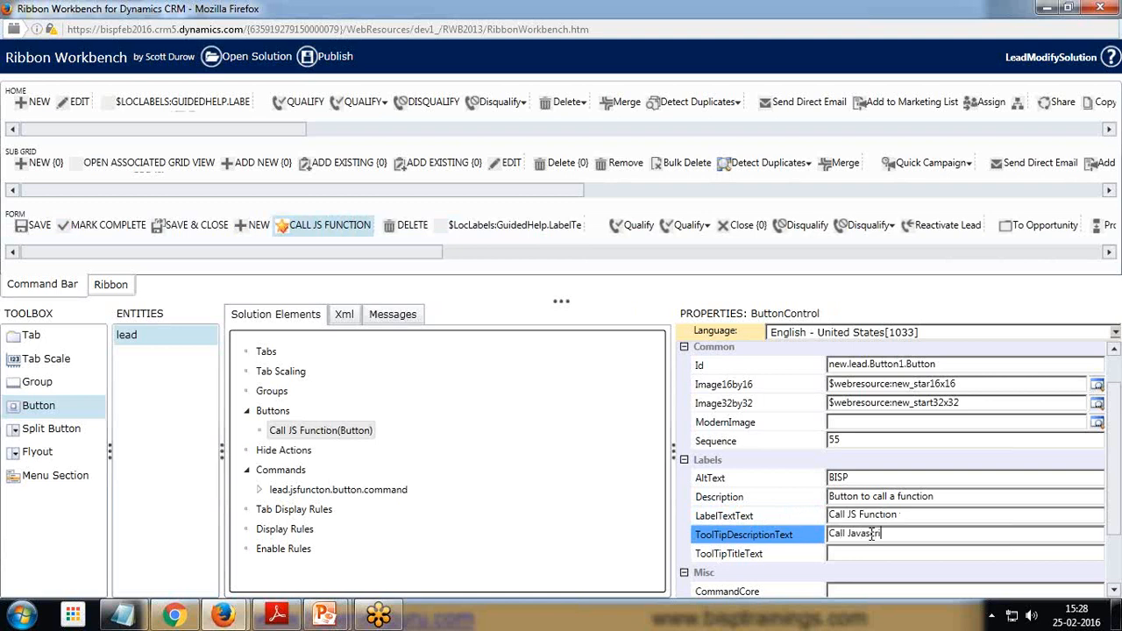
text(pt Function)
click(871, 553)
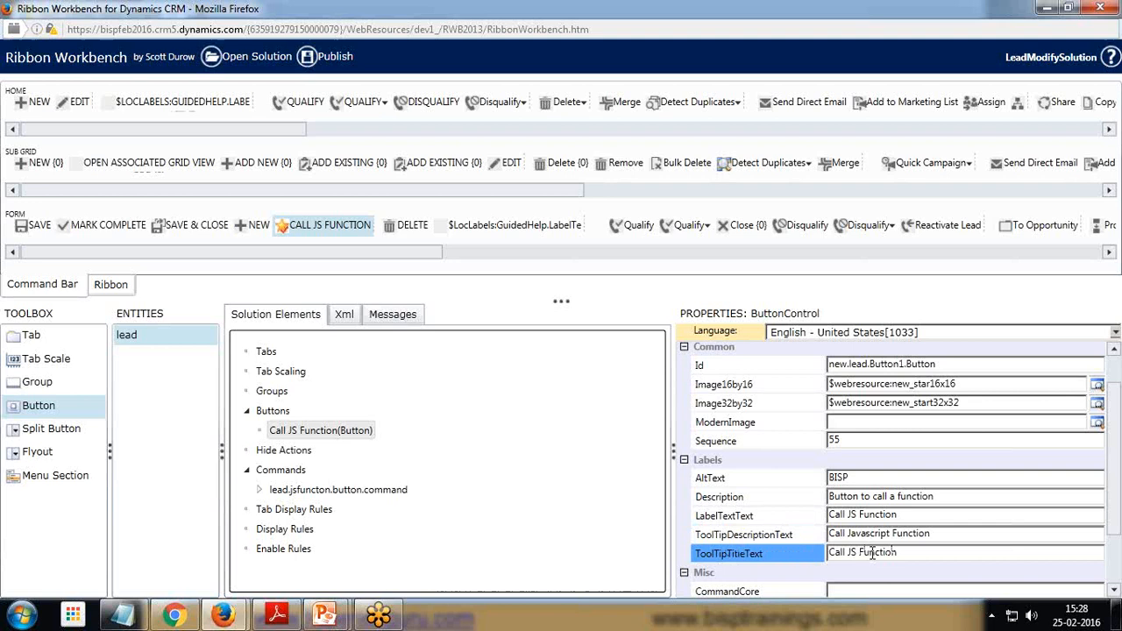
Change the button's label text to Click Me
scroll(867, 524, down, 2)
click(959, 435)
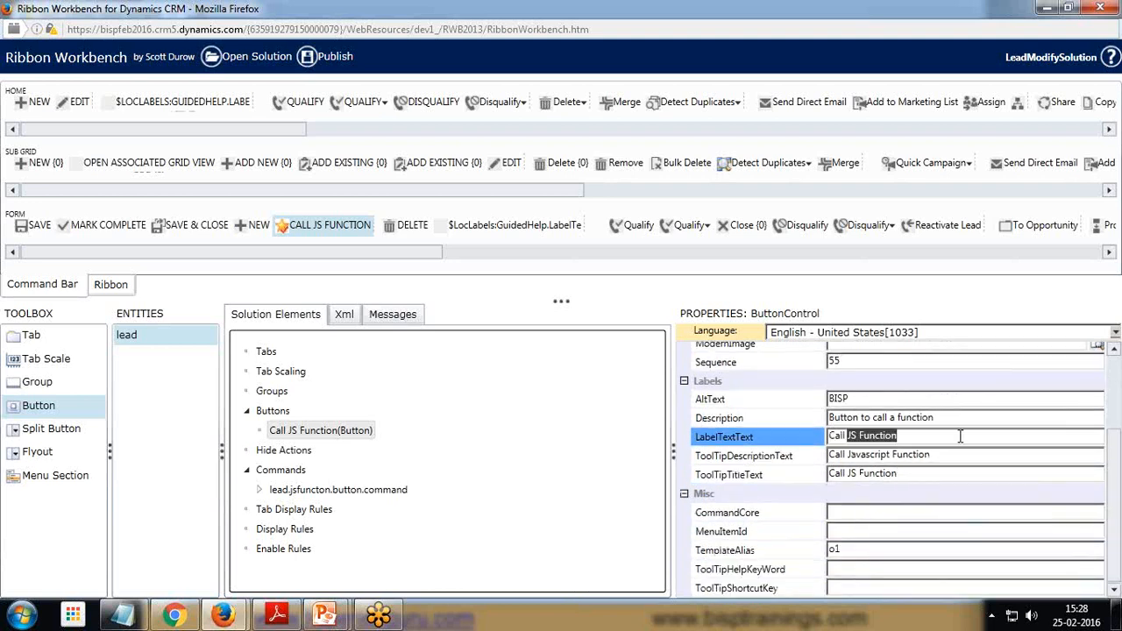
key(BackSpace)
key(BackSpace)
key(BackSpace)
key(BackSpace)
key(BackSpace)
key(BackSpace)
key(BackSpace)
key(BackSpace)
key(BackSpace)
key(BackSpace)
key(BackSpace)
key(BackSpace)
key(BackSpace)
key(BackSpace)
key(BackSpace)
key(BackSpace)
text(Click Me)
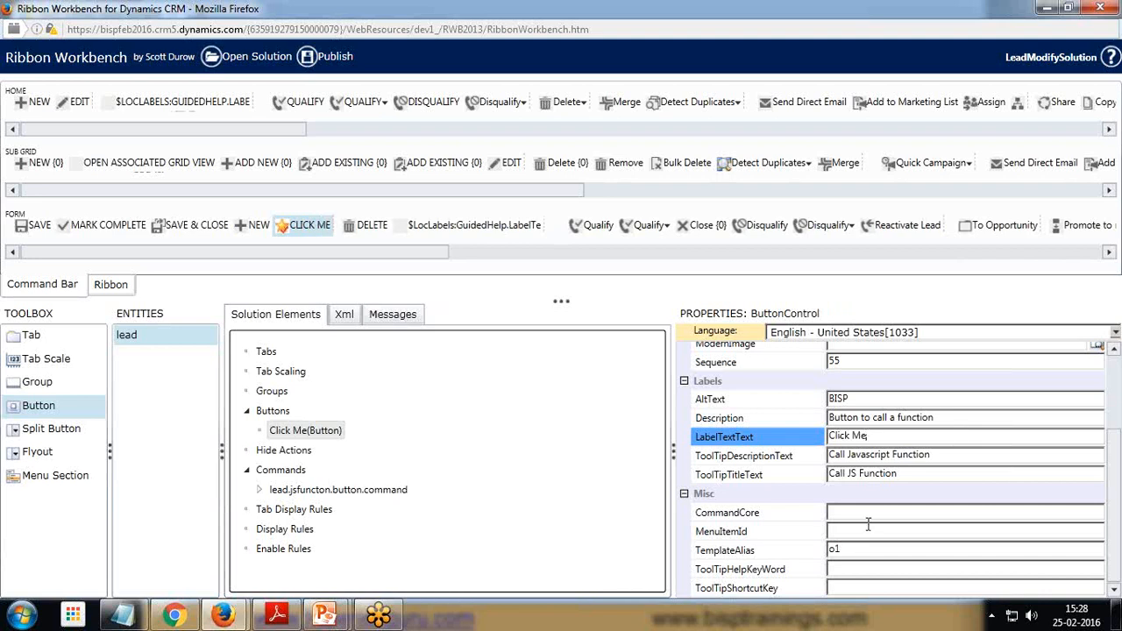
scroll(868, 524, up, 1)
scroll(868, 524, down, 1)
scroll(869, 525, up, 1)
scroll(868, 525, up, 1)
scroll(907, 442, up, 2)
scroll(907, 442, down, 1)
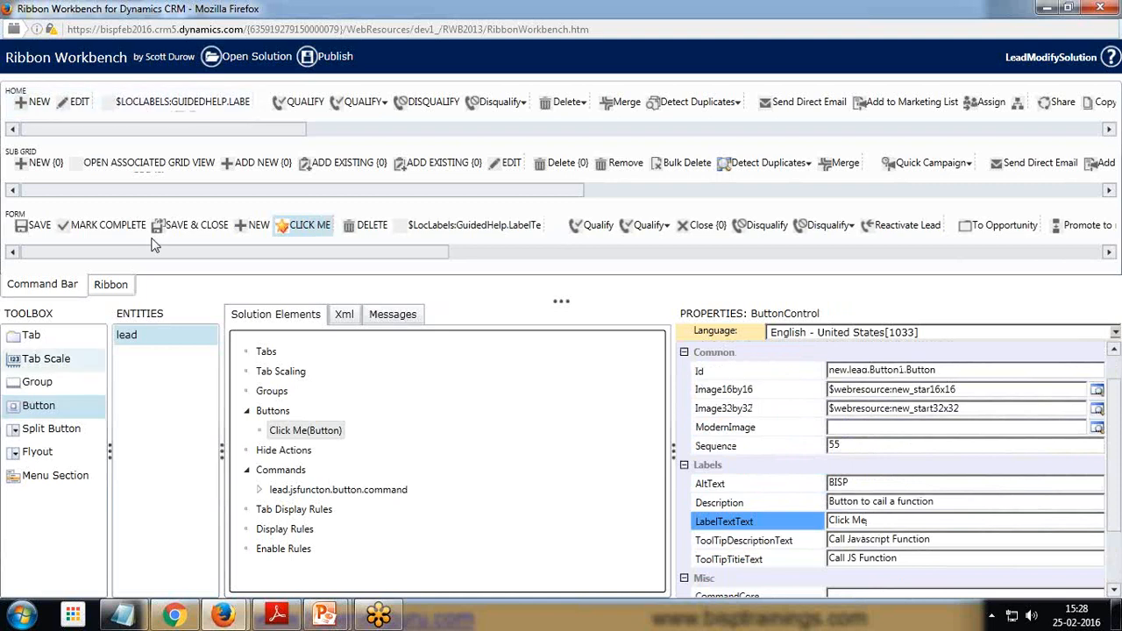
Try to publish the solution and review the validation messages
click(325, 57)
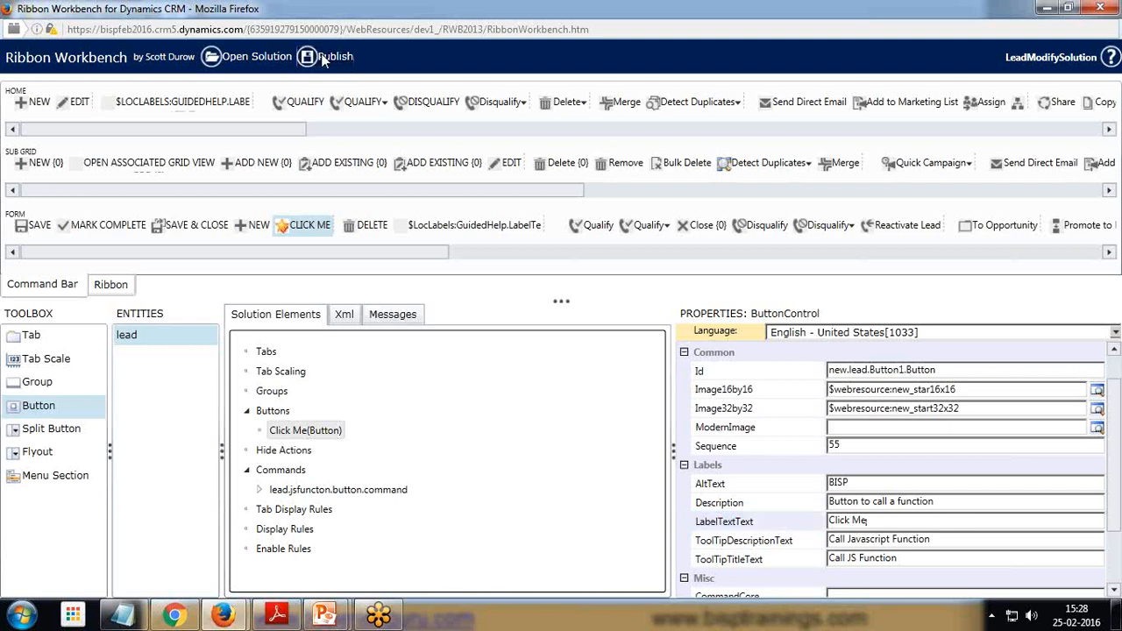
click(632, 380)
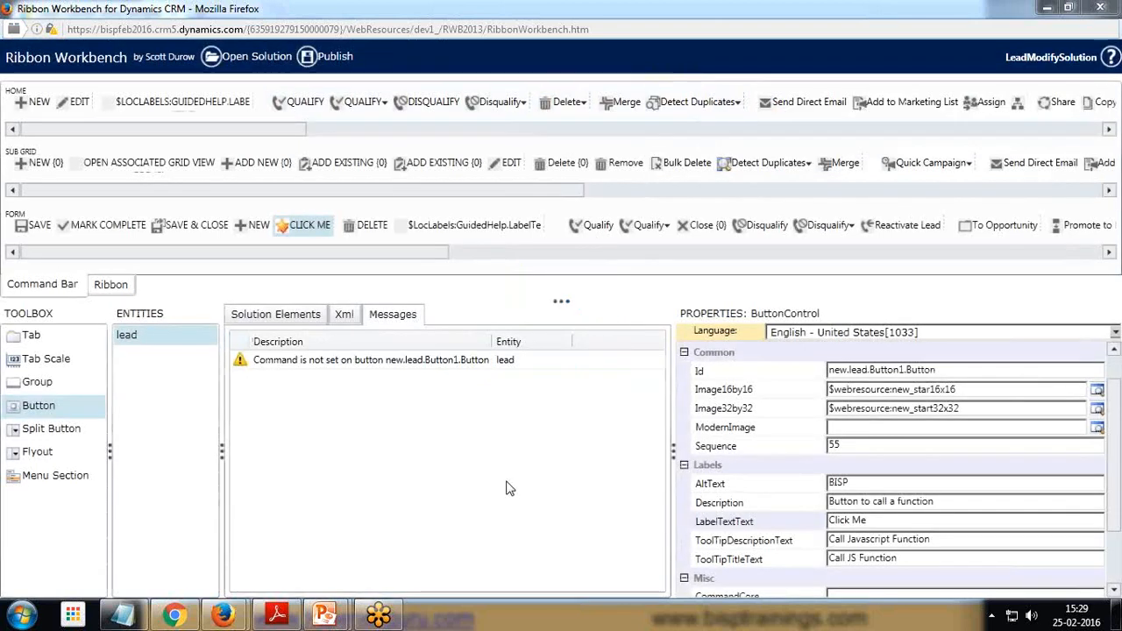
click(291, 315)
click(392, 315)
click(279, 317)
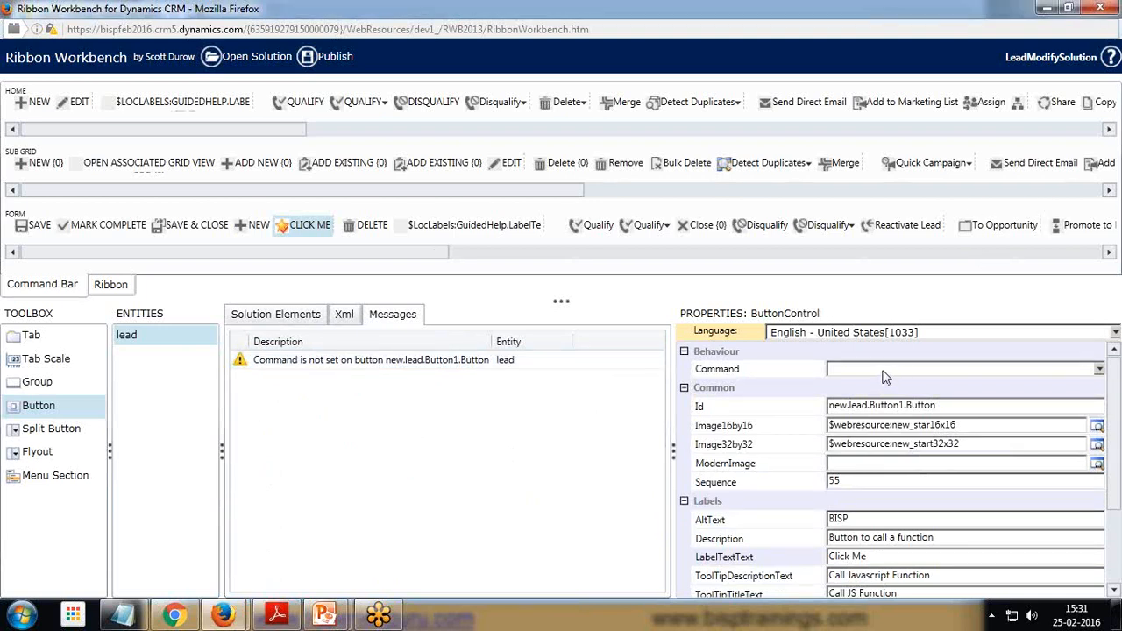
Set the button's command to lead.jsfuncton.button.command
click(1100, 372)
click(1100, 372)
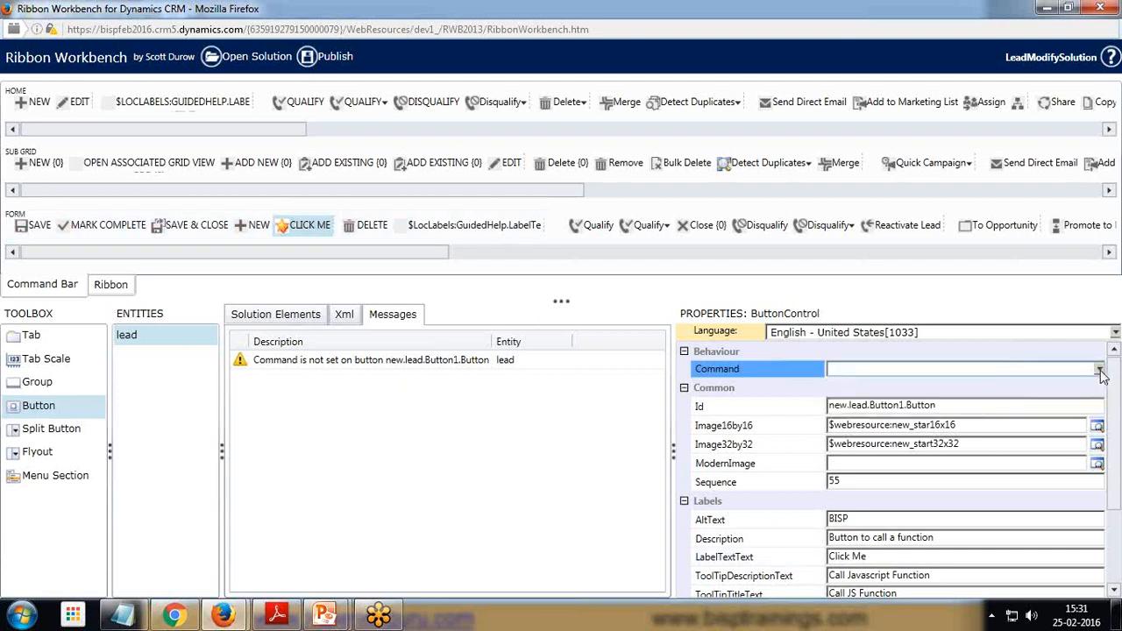
click(1101, 372)
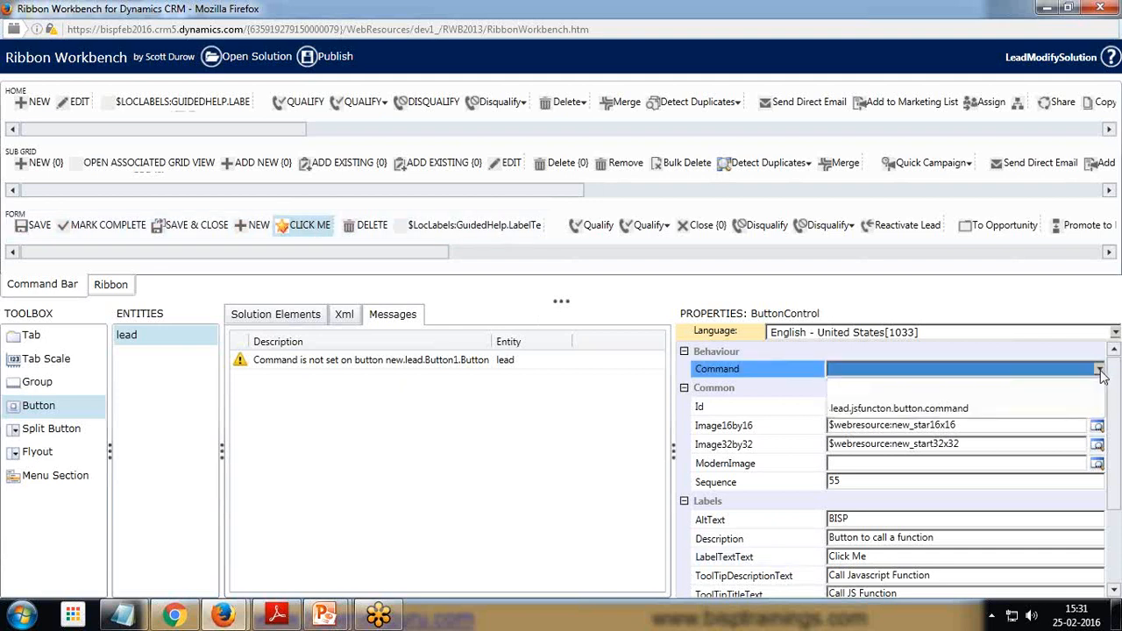
click(890, 410)
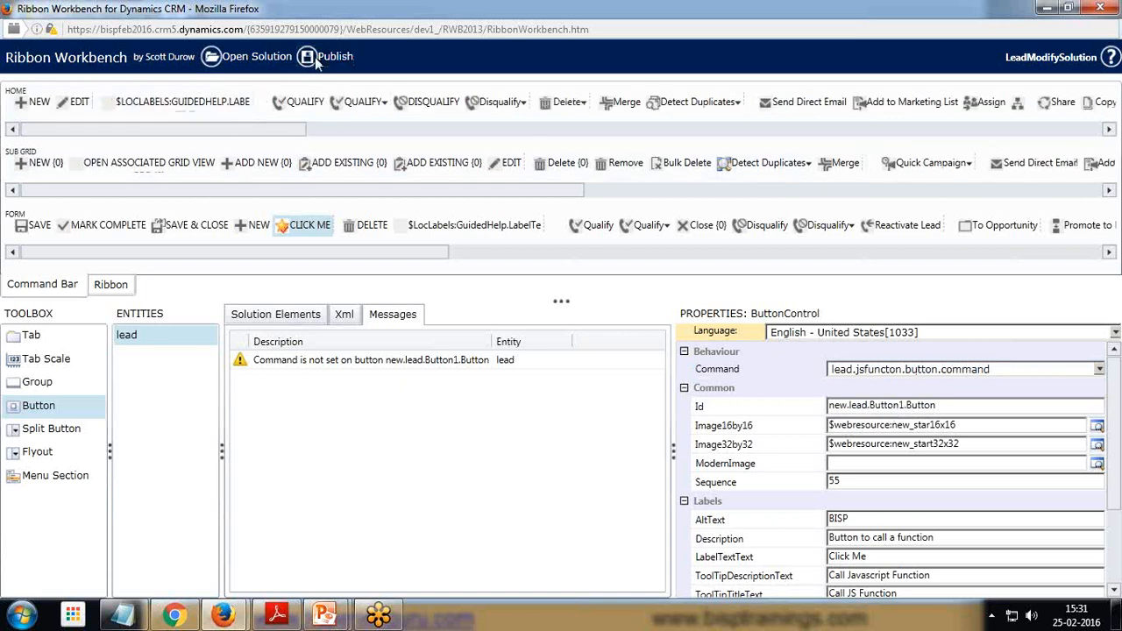
Publish the solution
click(317, 59)
click(639, 384)
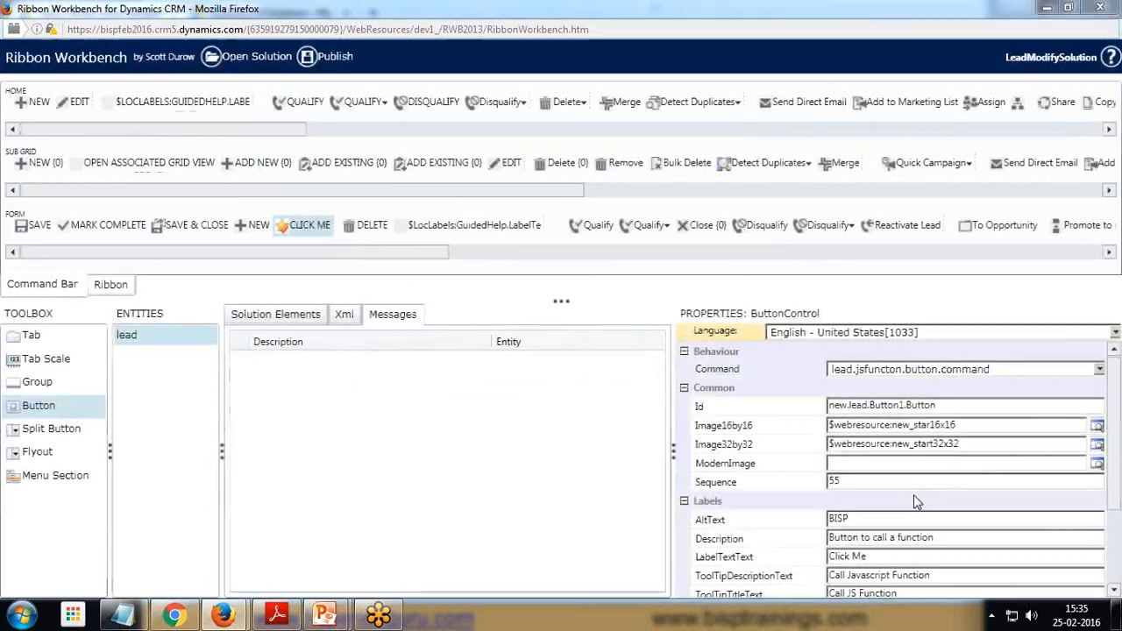
Switch to Dynamics CRM and open the Lidman Anna (sample) lead from My Open Leads
mouse_move(224, 616)
click(145, 530)
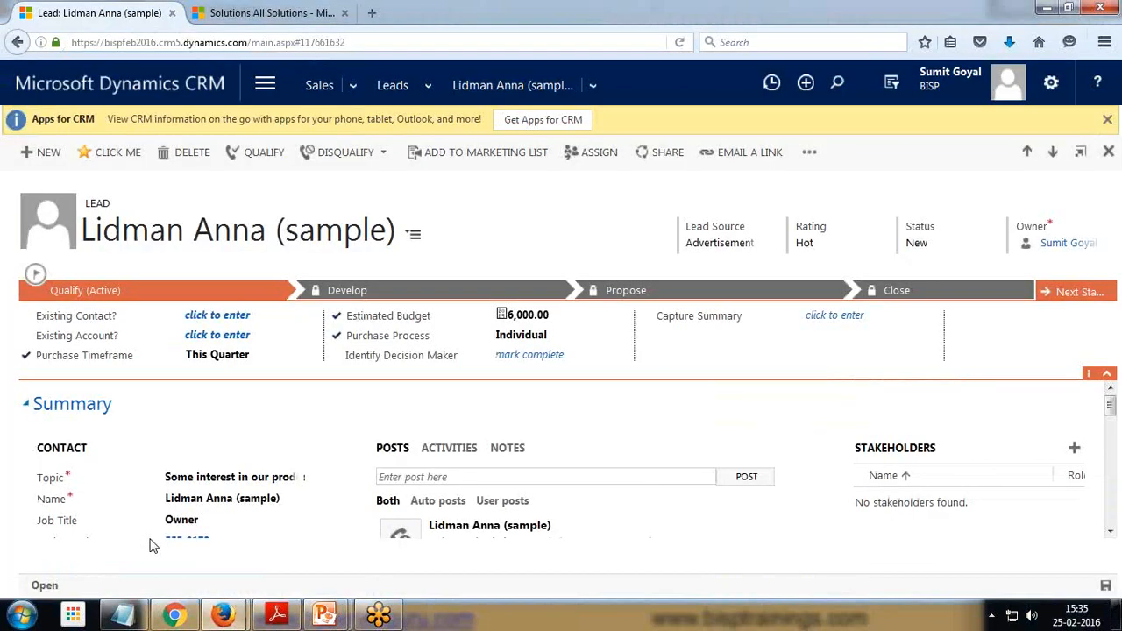
click(397, 81)
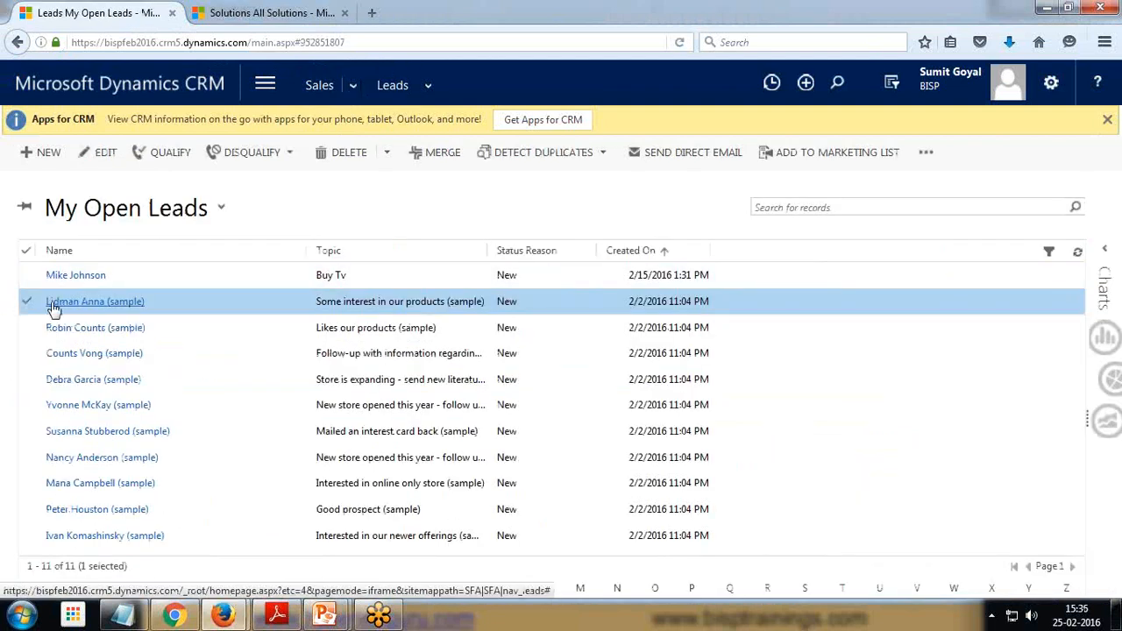
click(87, 309)
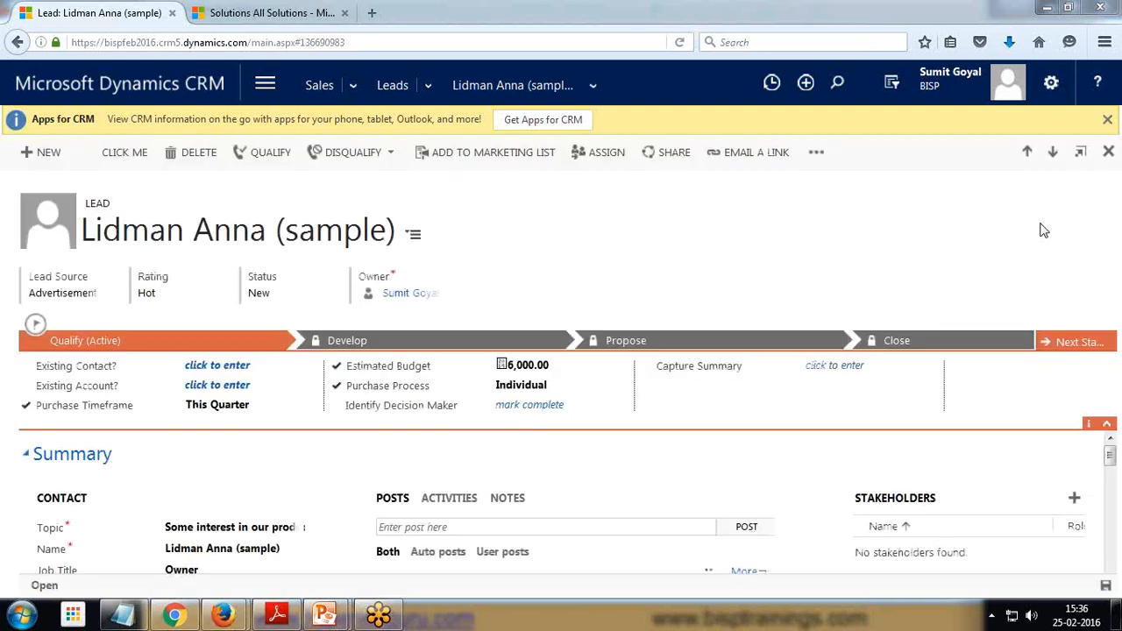
Test the Click Me button on the lead form and dismiss its alert
click(113, 152)
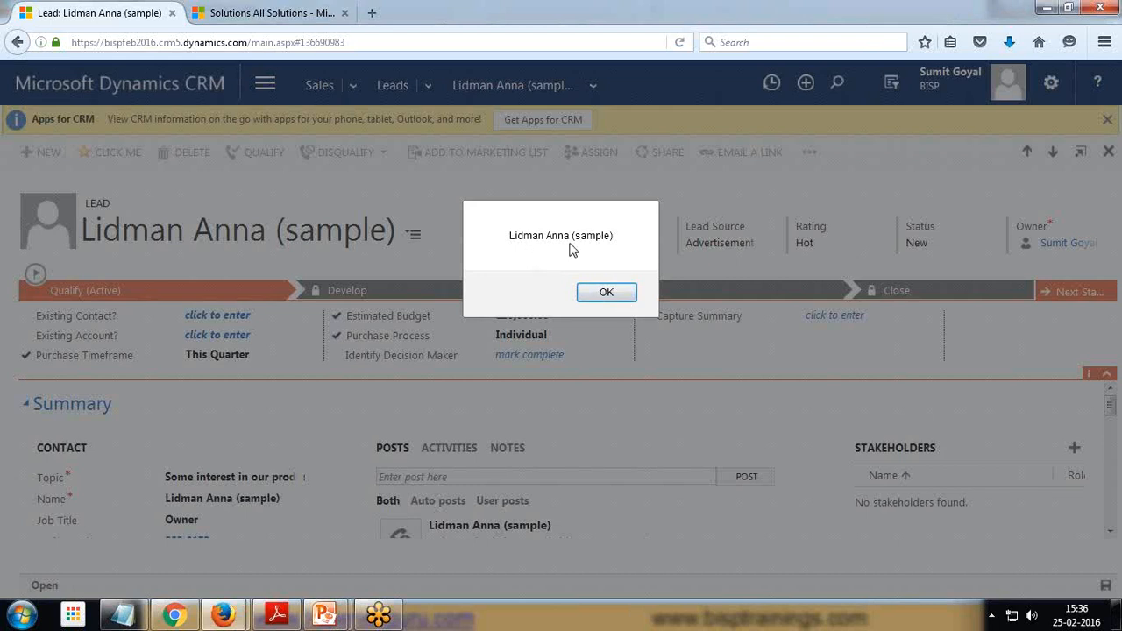
click(606, 295)
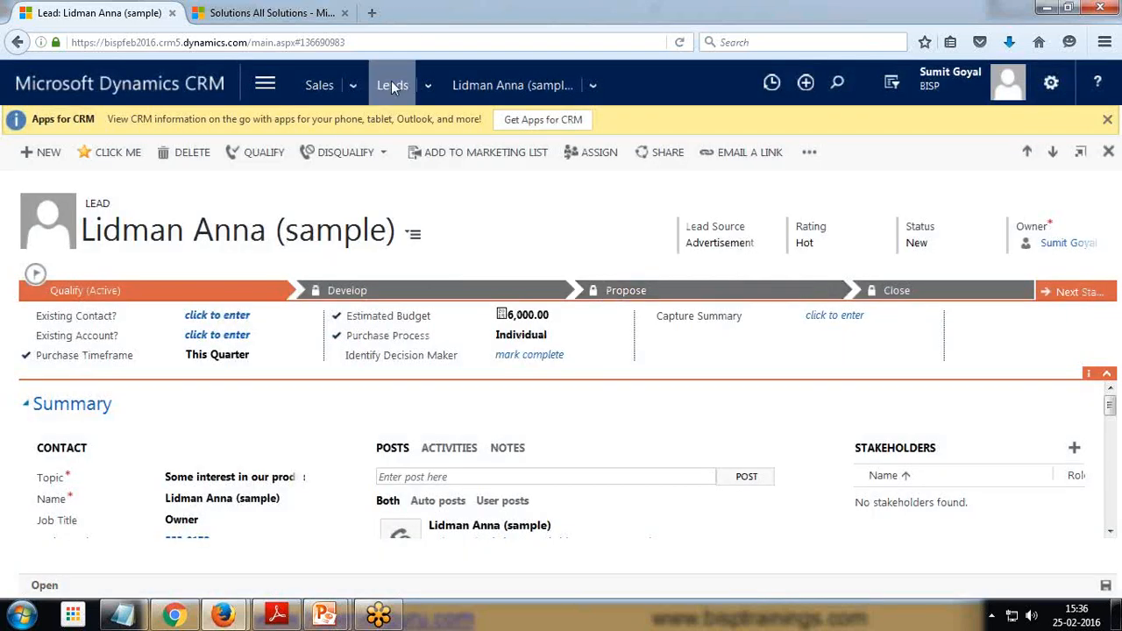
Return to the leads list and switch to the presentation slides
click(390, 80)
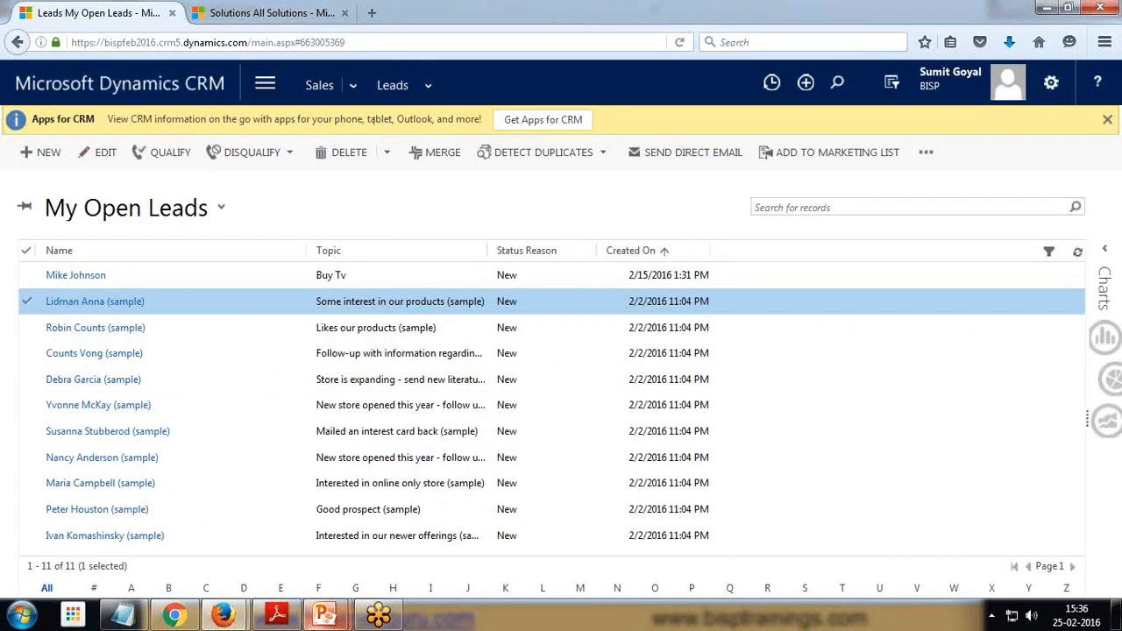
mouse_move(324, 614)
click(394, 530)
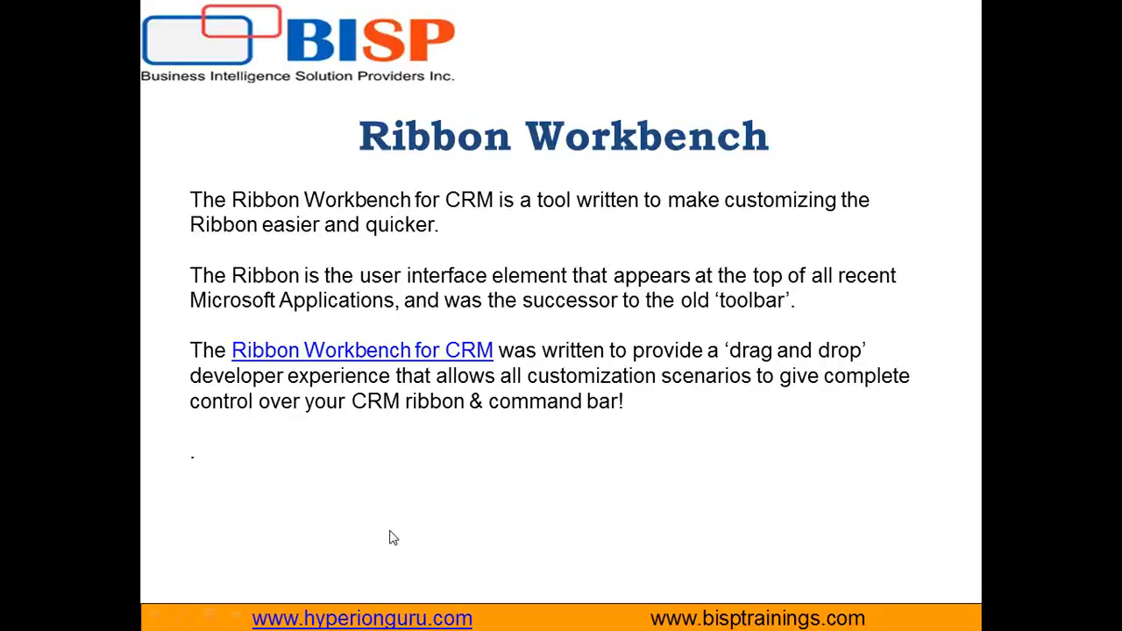